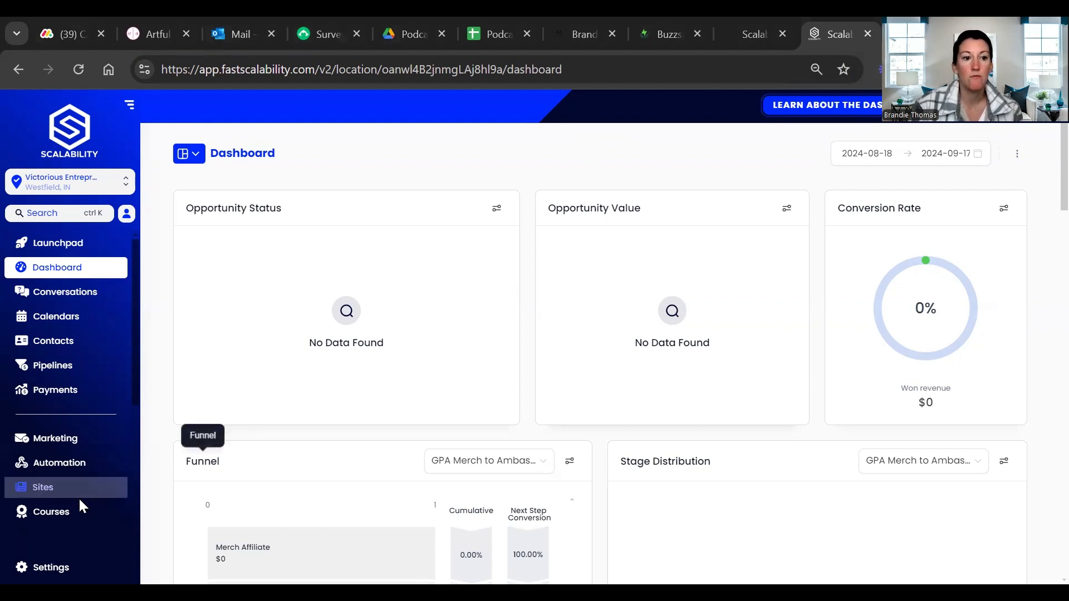
# Go to the funnels under Sites and start a new funnel from templates, opening the template library
pyautogui.click(35, 490)
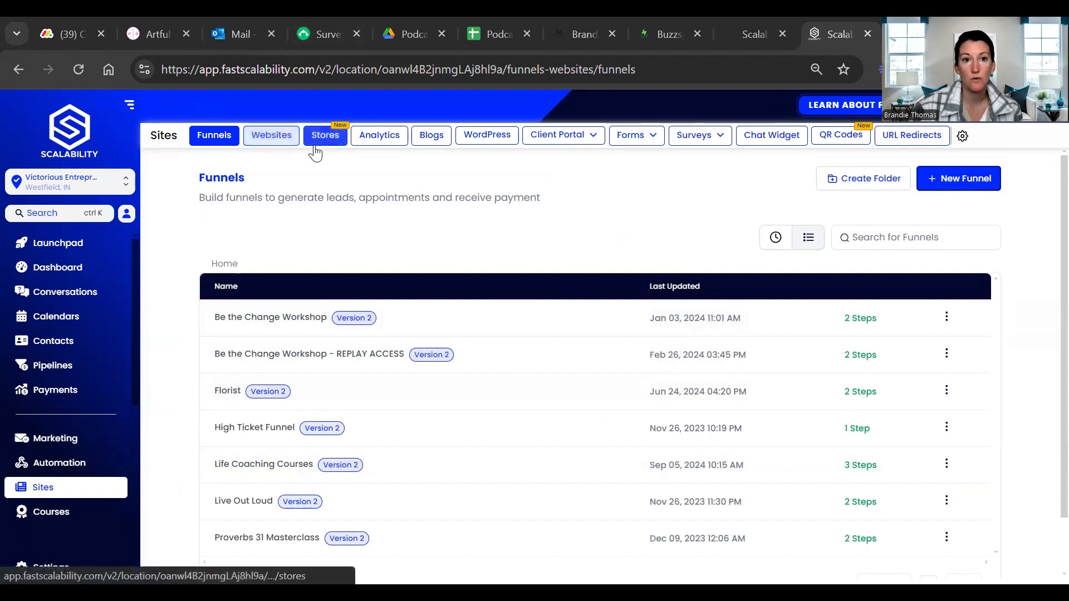
pyautogui.click(414, 148)
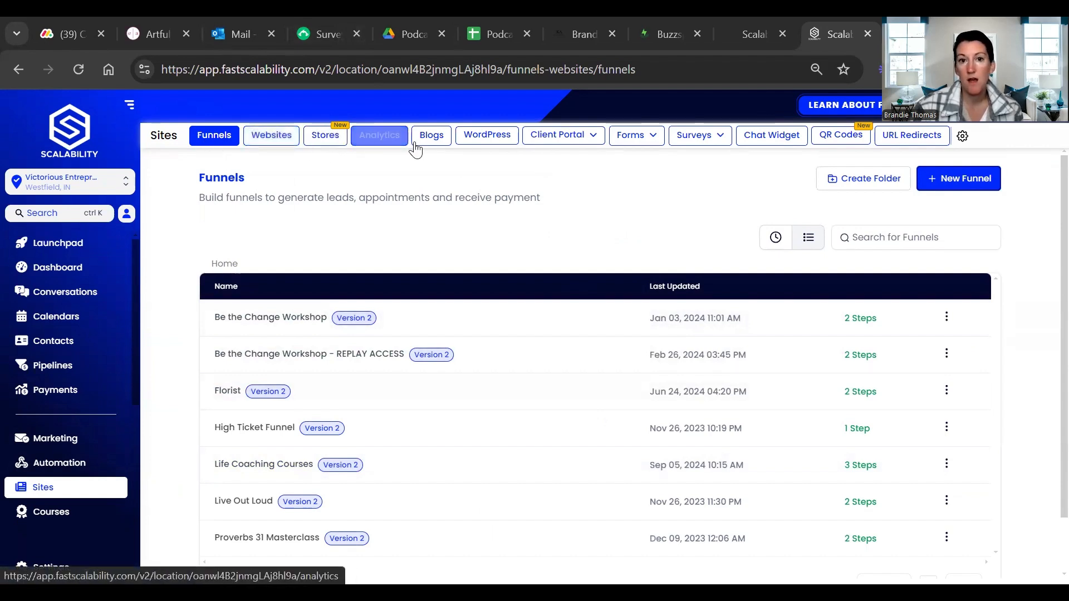
pyautogui.moveTo(568, 144)
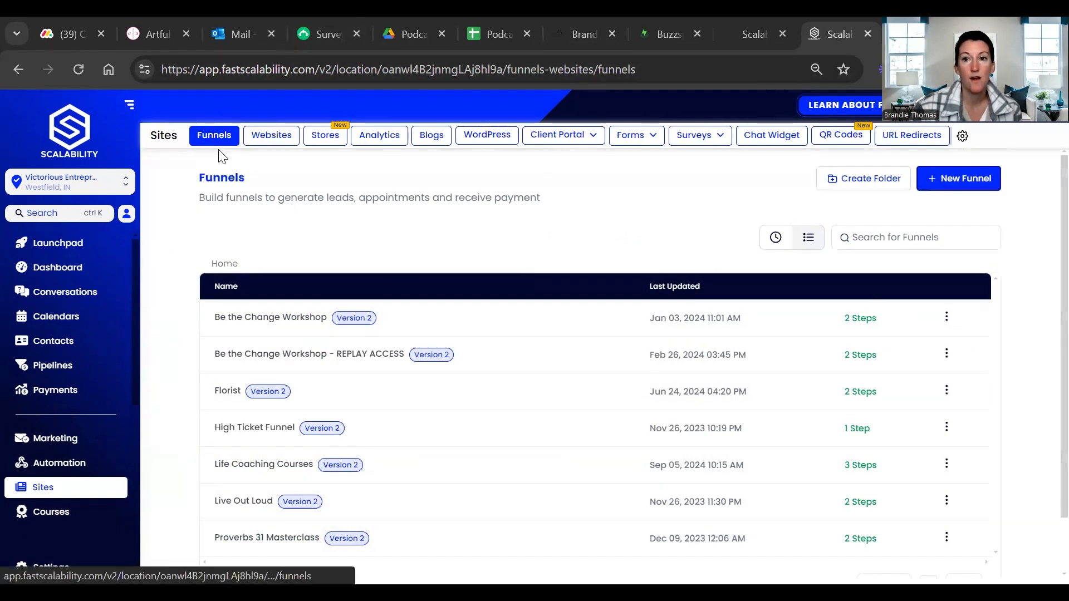
pyautogui.click(960, 190)
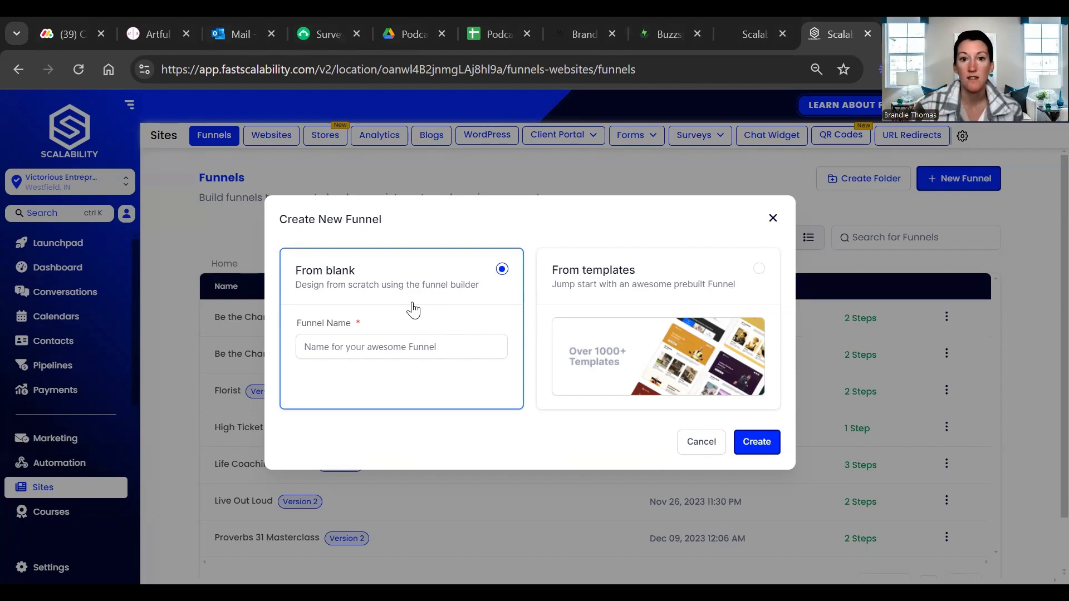
pyautogui.click(748, 291)
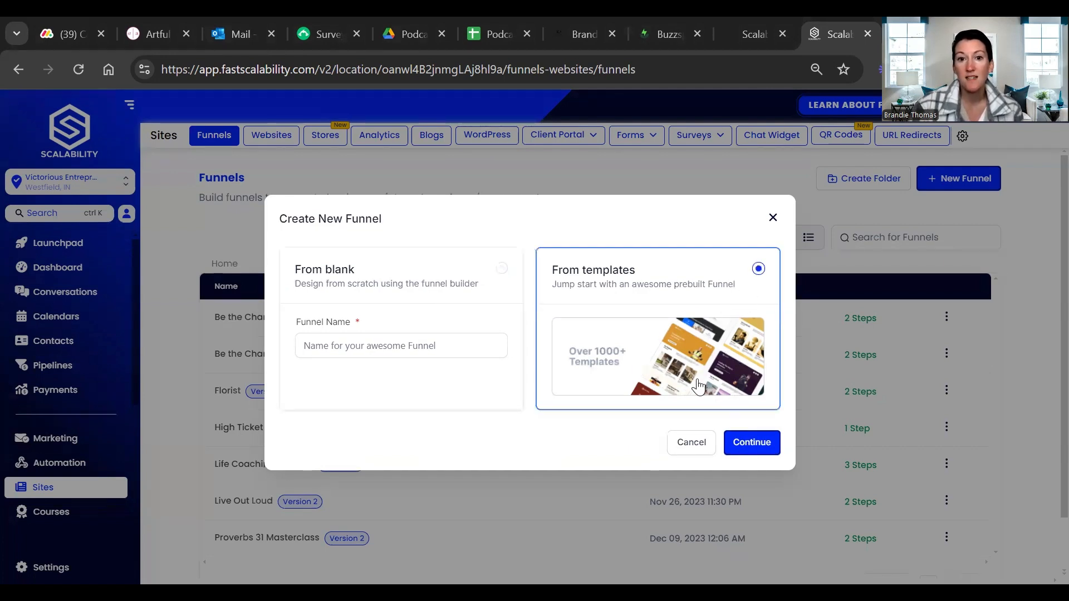
pyautogui.click(761, 453)
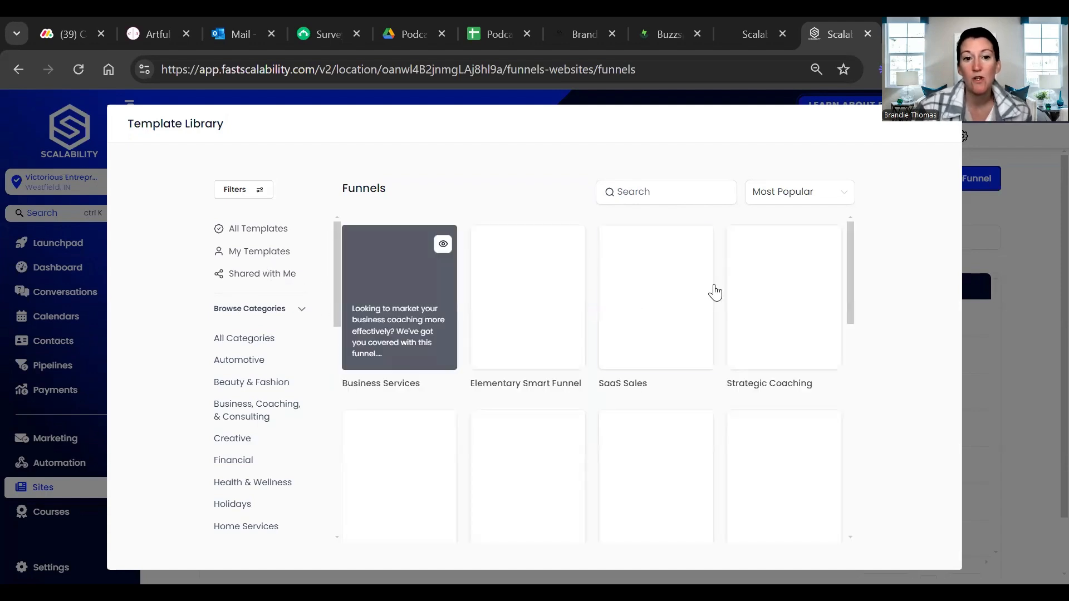
# Search the funnel templates for "real es"
pyautogui.click(781, 201)
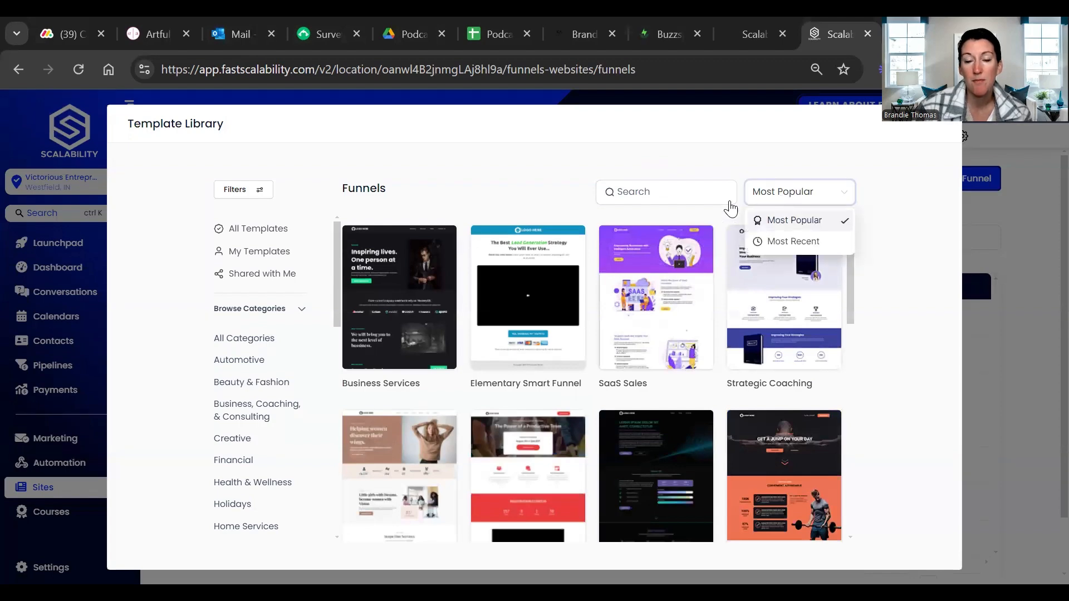
pyautogui.click(687, 198)
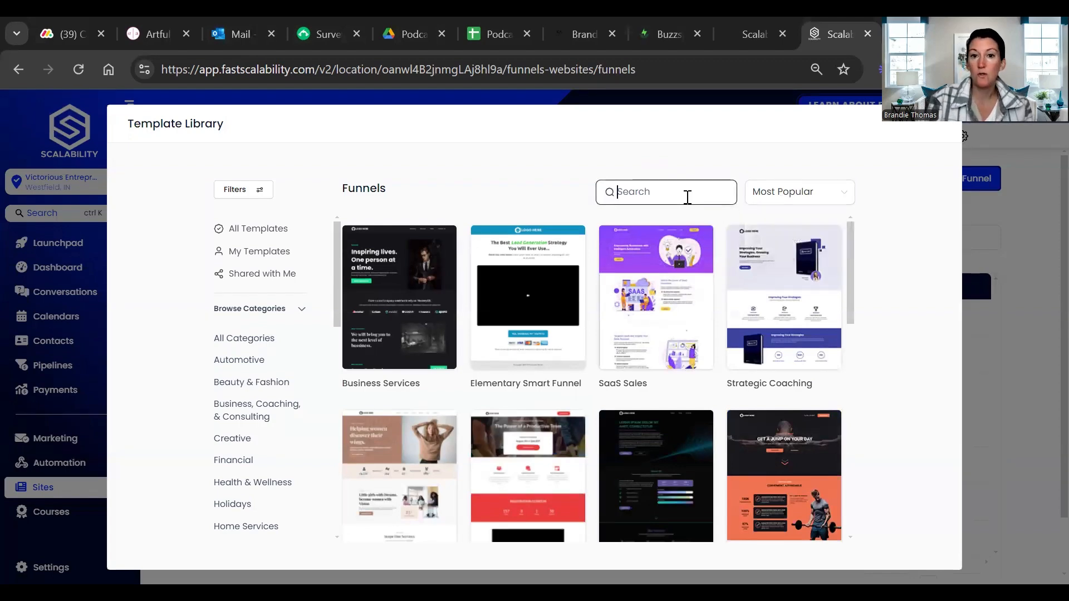
pyautogui.write('real')
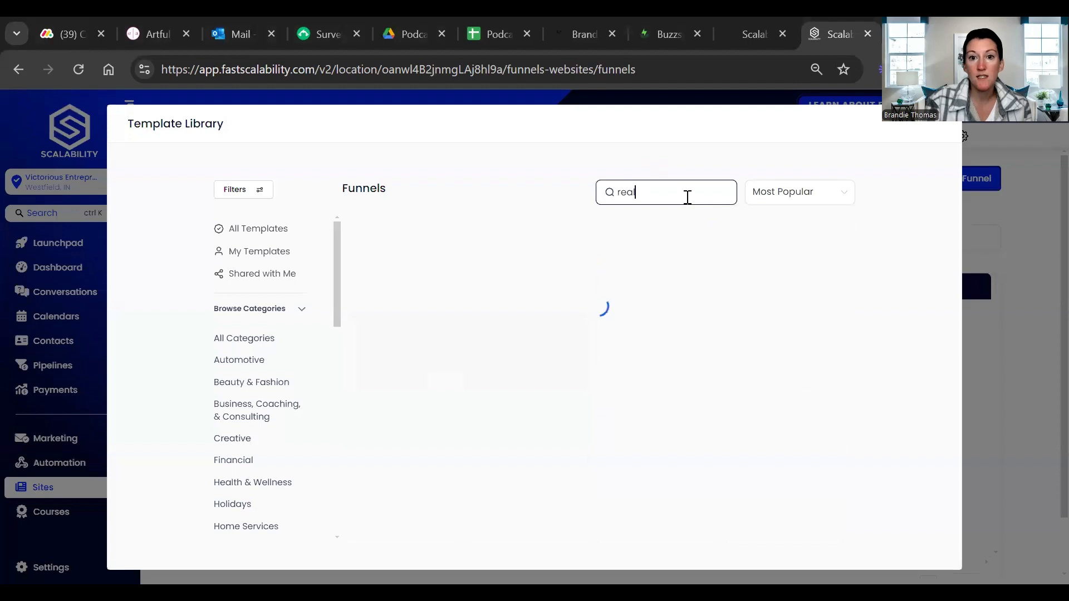
pyautogui.write(' es')
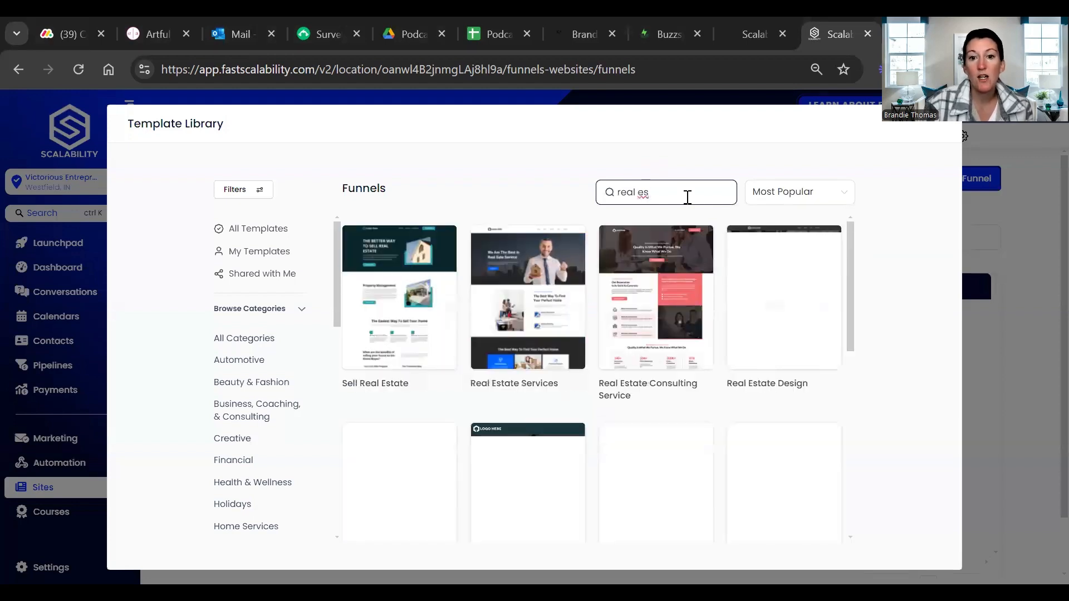
# Replace the template search term with "coach"
pyautogui.press('BackSpace')
pyautogui.press('BackSpace')
pyautogui.write('coachin')
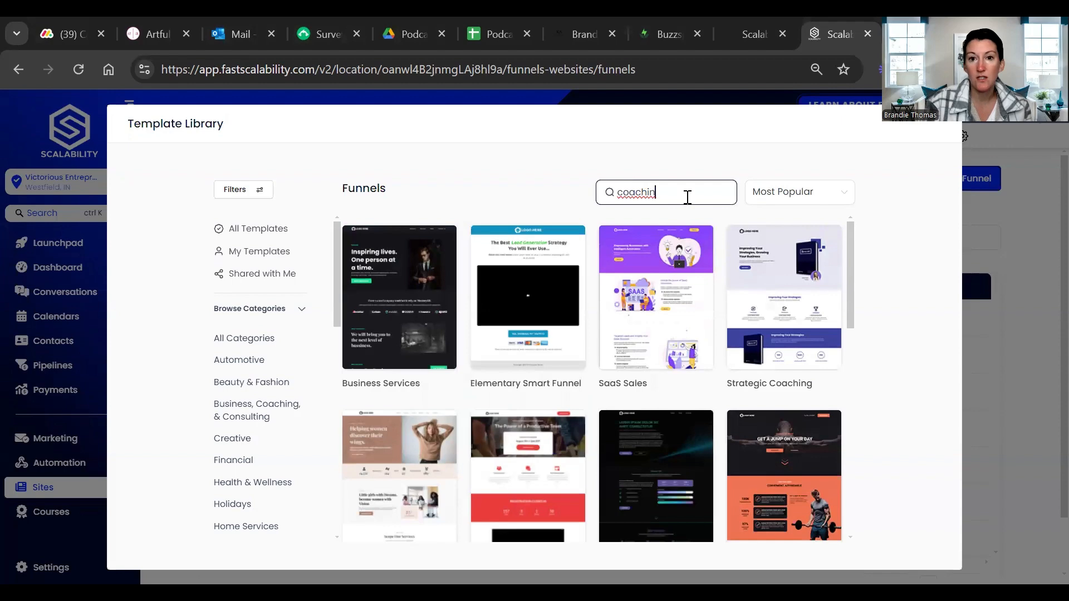
pyautogui.press('BackSpace')
pyautogui.press('BackSpace')
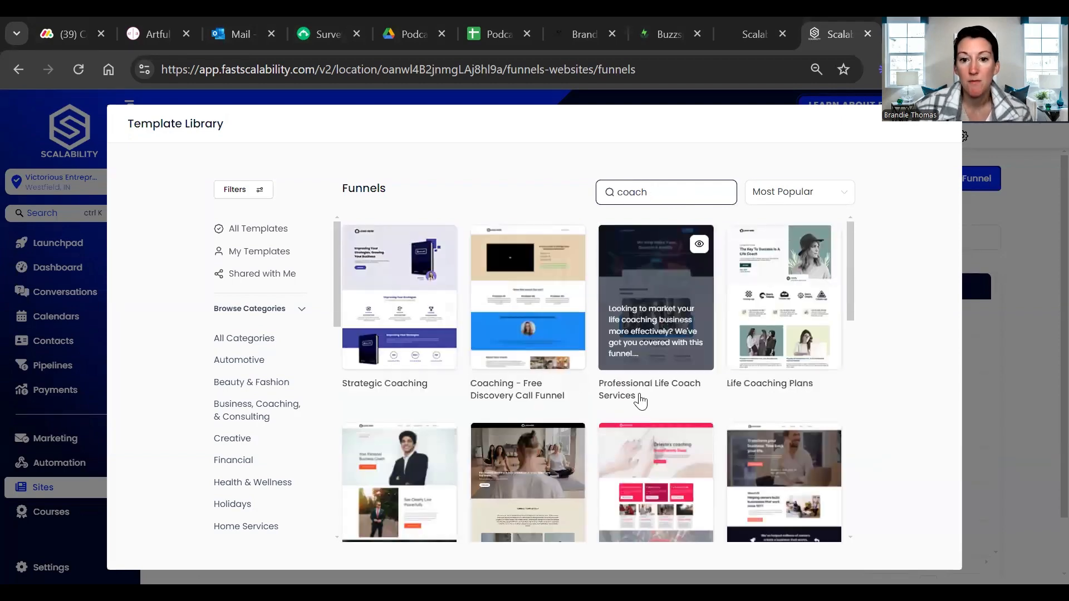
# Look through the coaching funnel templates in the search results to compare their designs
pyautogui.scroll(-2, 807, 401)
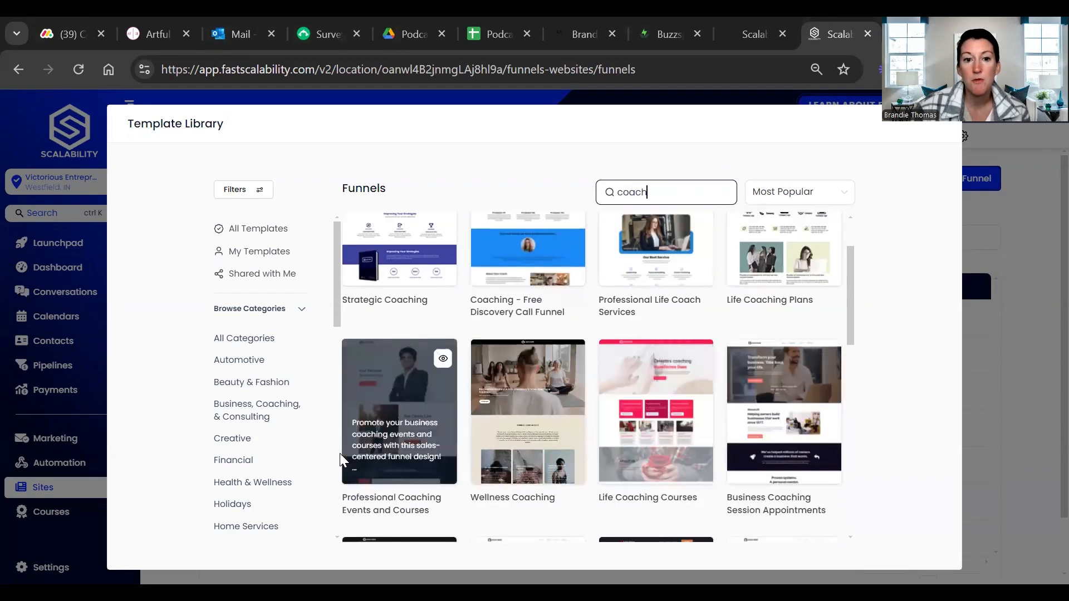
pyautogui.scroll(-2, 359, 450)
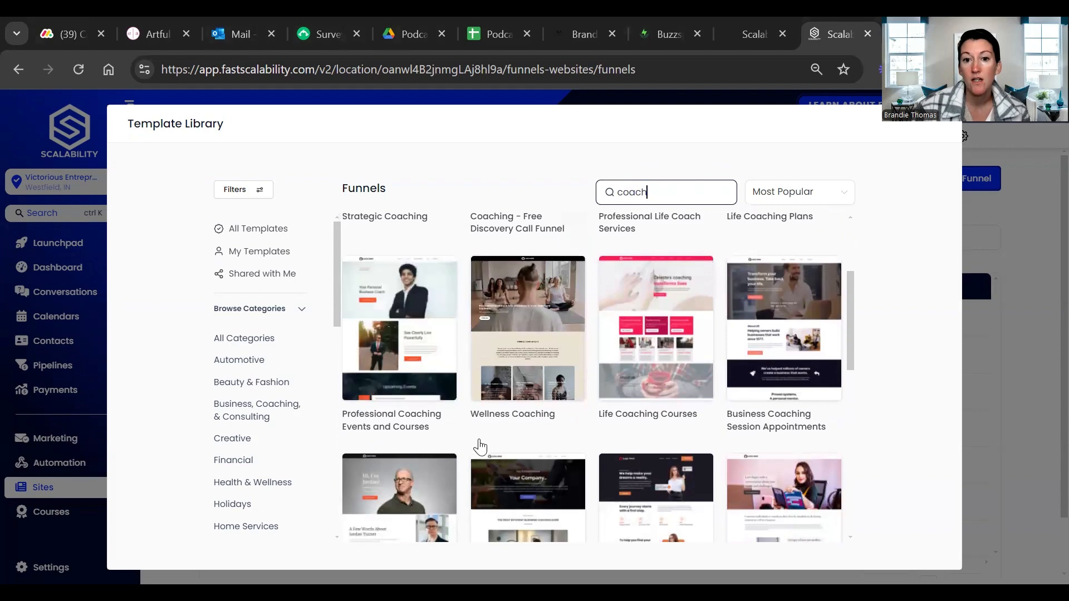
pyautogui.scroll(2, 814, 430)
pyautogui.scroll(-8, 813, 429)
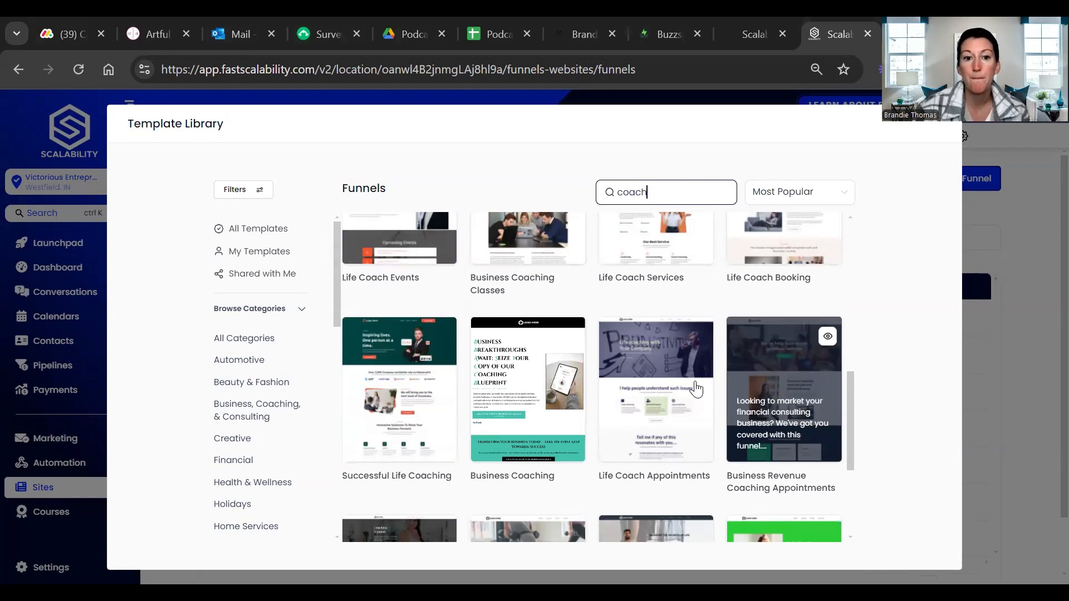
pyautogui.scroll(-4, 692, 390)
pyautogui.scroll(-1, 644, 439)
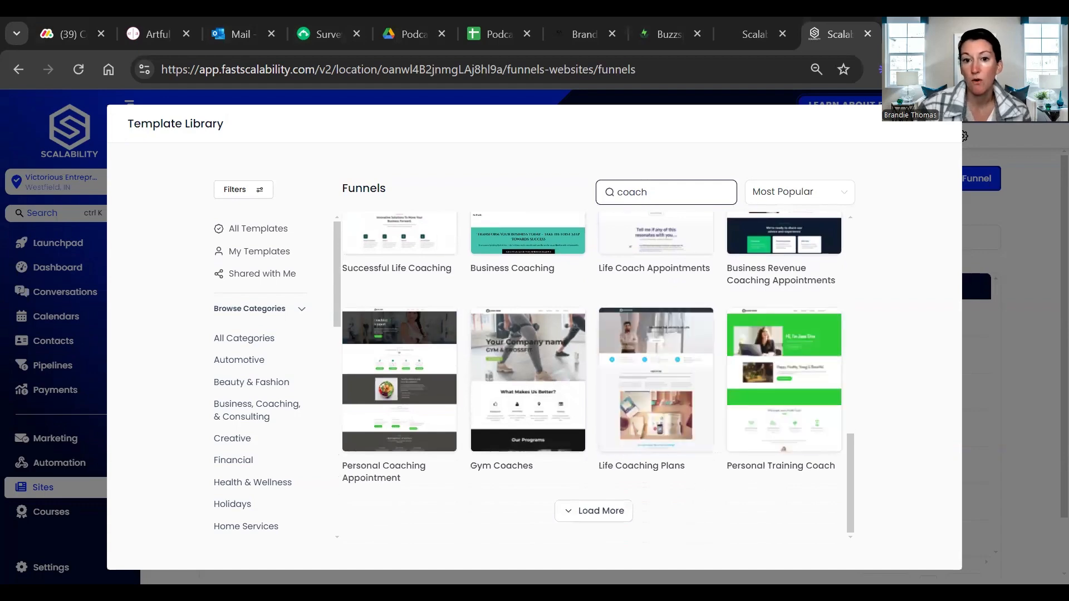
pyautogui.scroll(12, 724, 471)
pyautogui.scroll(3, 719, 471)
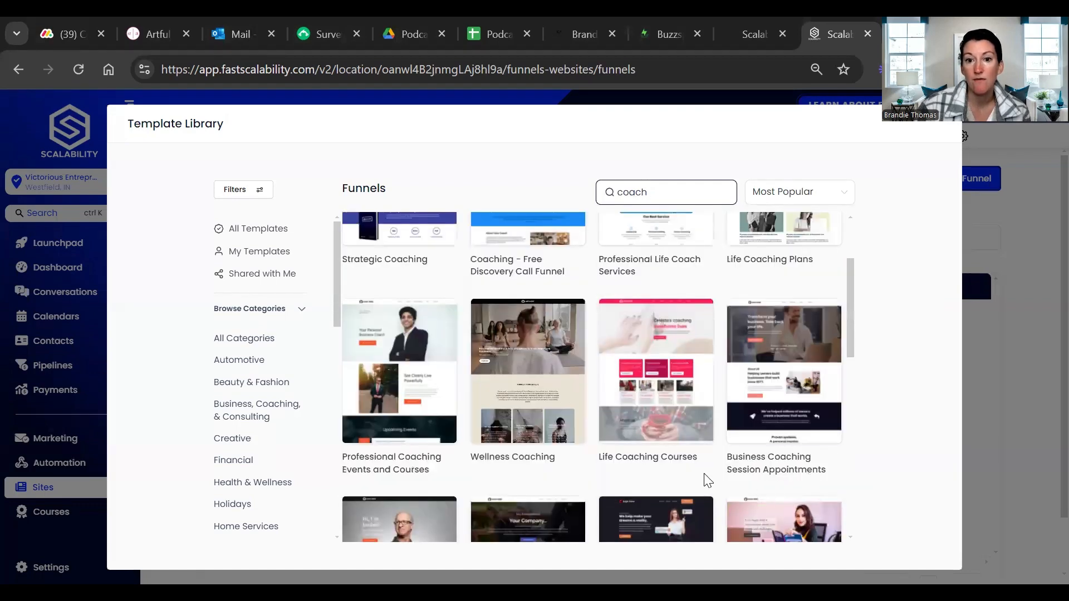
pyautogui.scroll(-2, 637, 368)
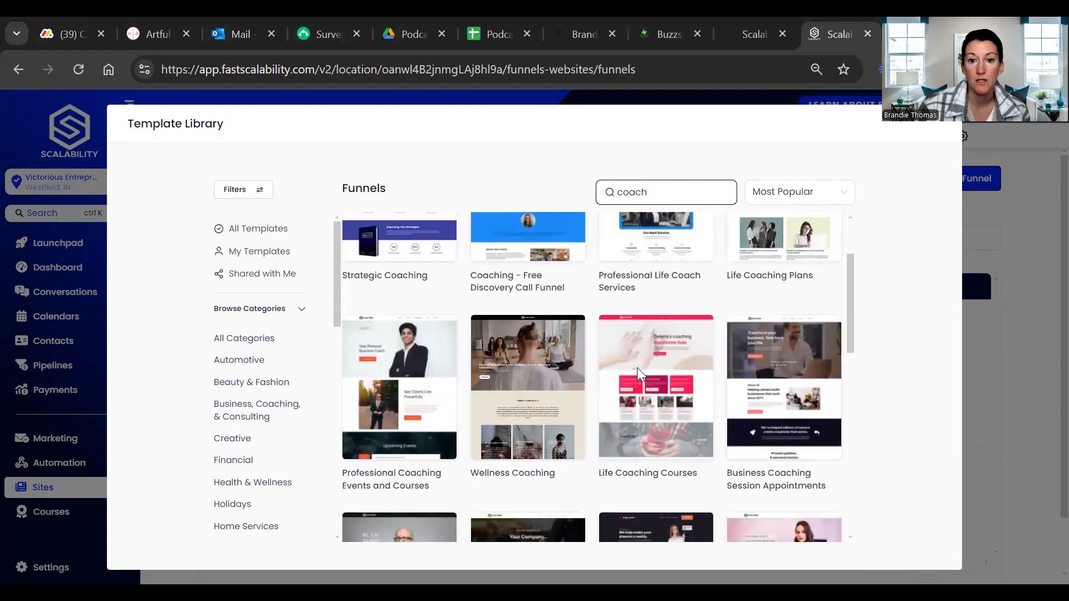
pyautogui.scroll(3, 457, 379)
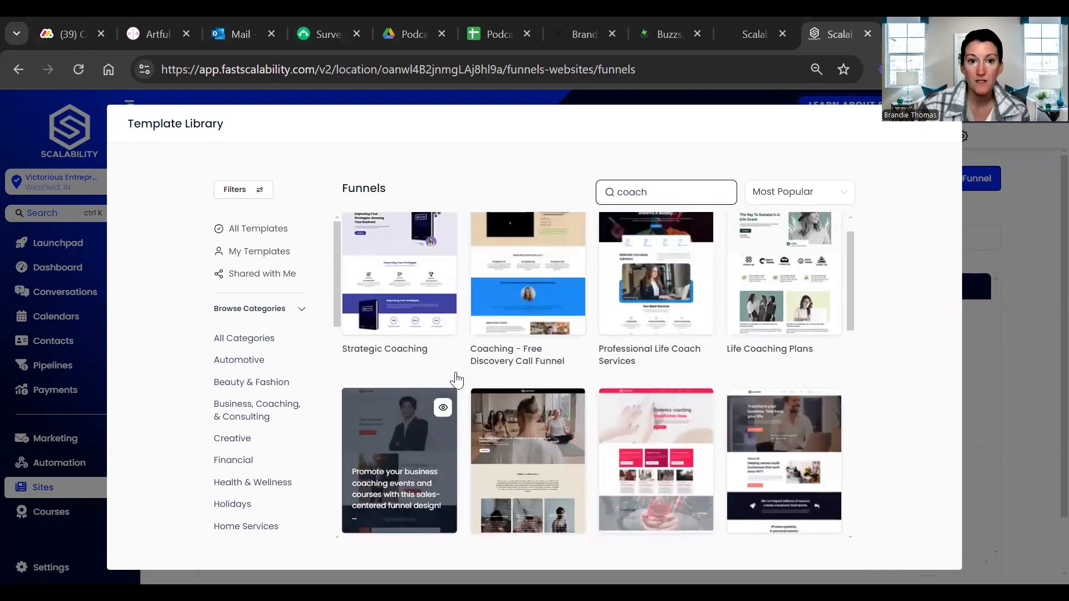
pyautogui.scroll(-2, 701, 523)
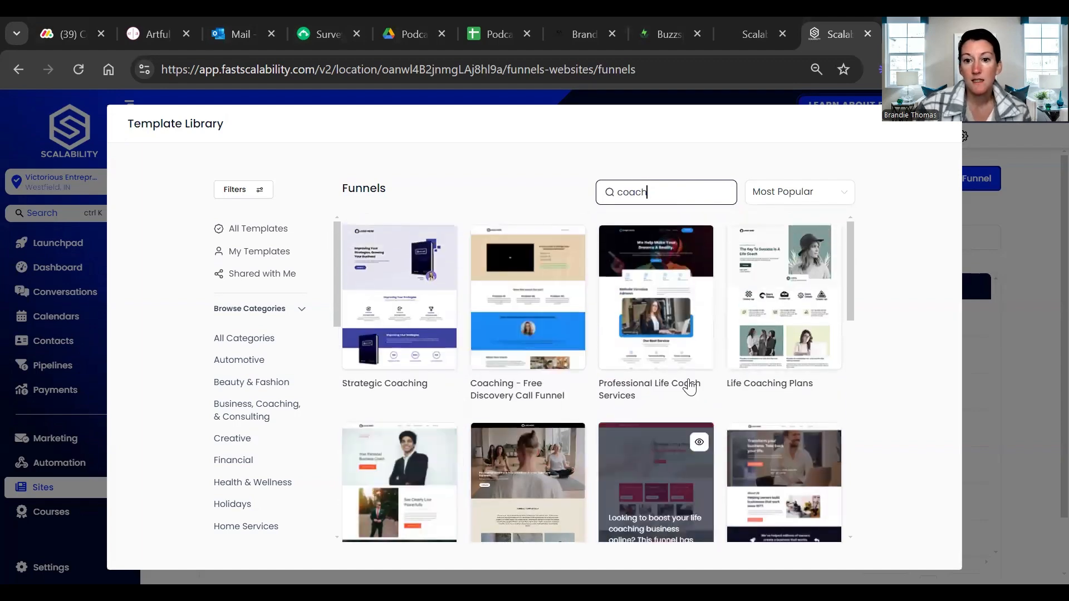
pyautogui.scroll(-4, 755, 419)
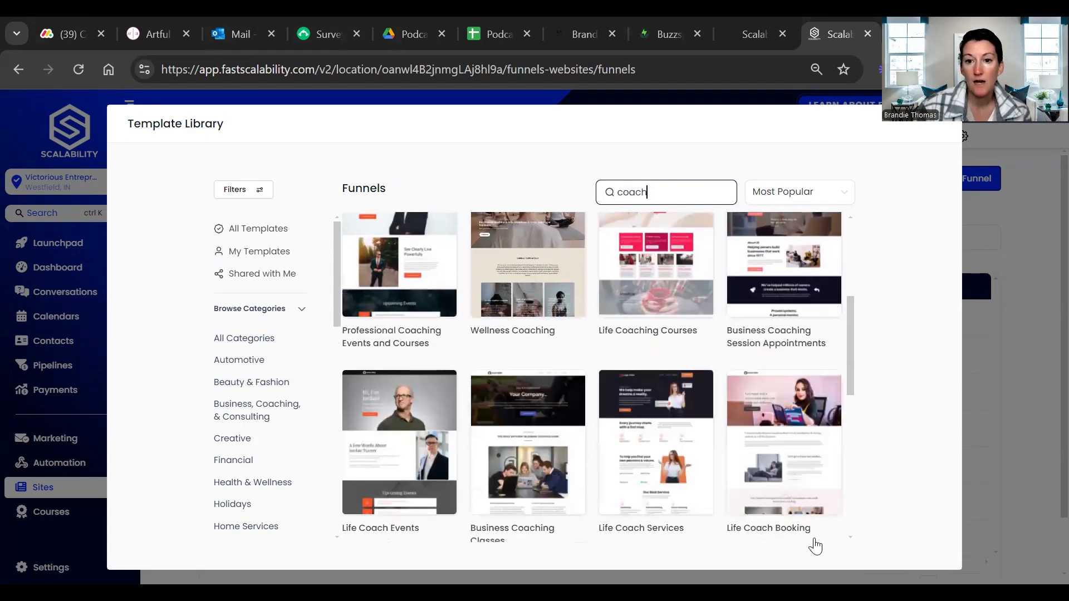
# Preview the Life Coach Booking template and continue with it for the new funnel
pyautogui.click(789, 439)
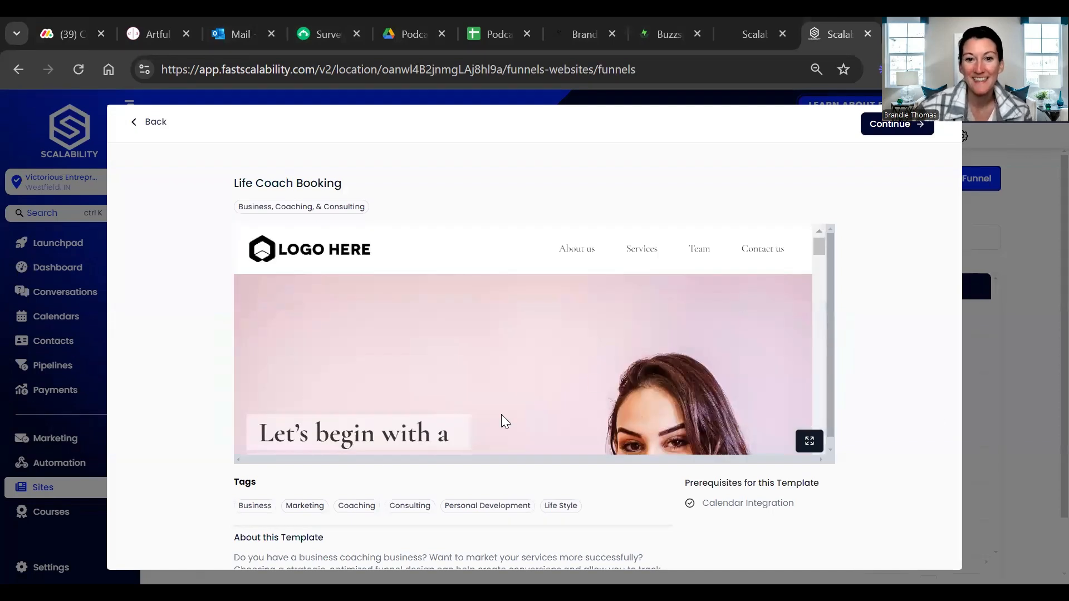
pyautogui.scroll(-6, 484, 432)
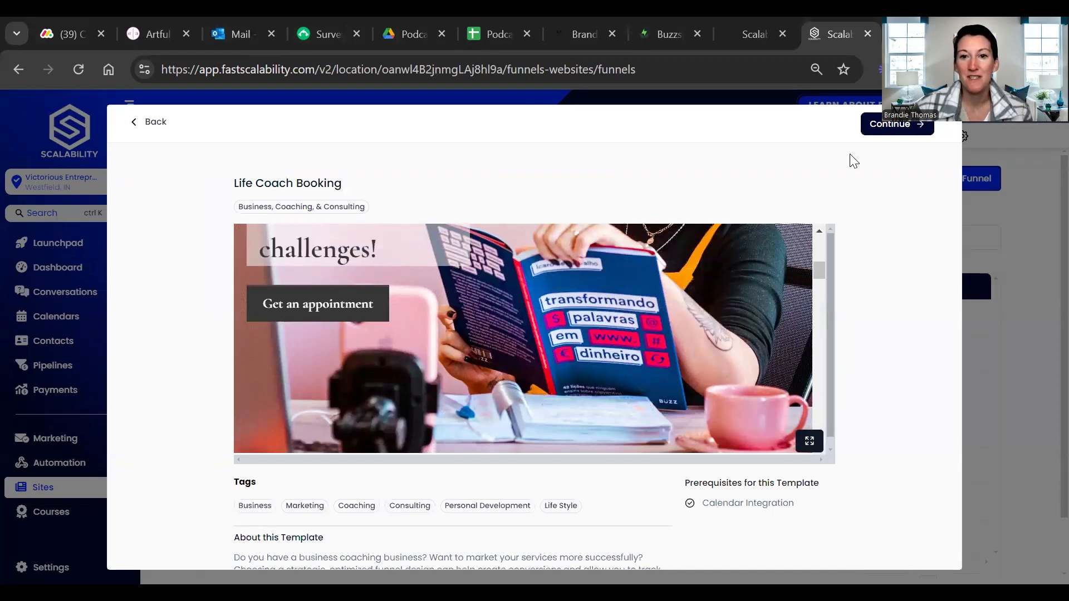
pyautogui.click(890, 123)
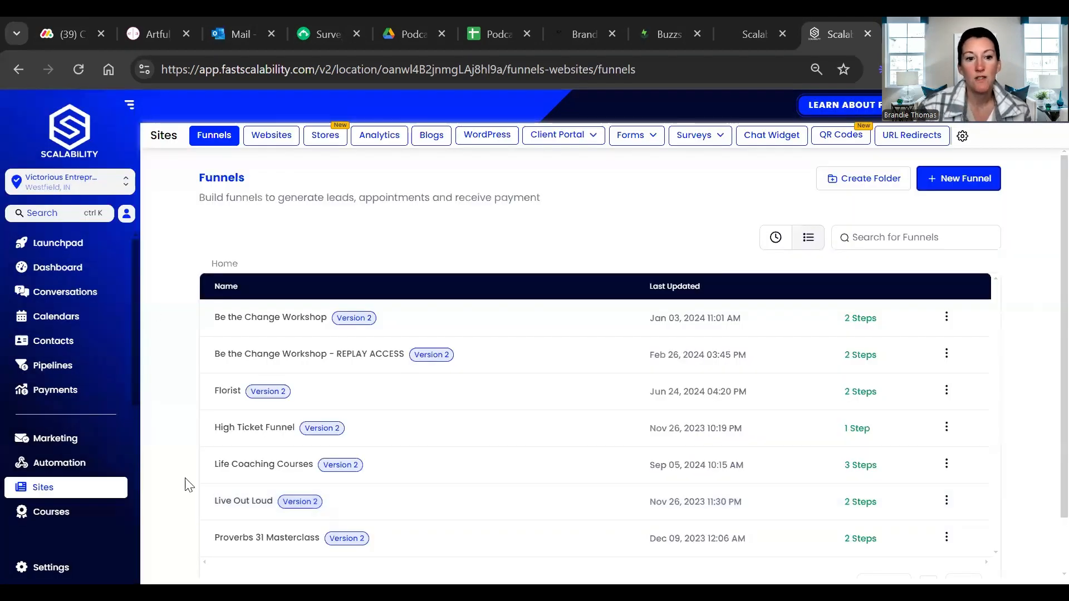
# Open the Home page of the life coach booking funnel in the page builder
pyautogui.scroll(-2, 420, 512)
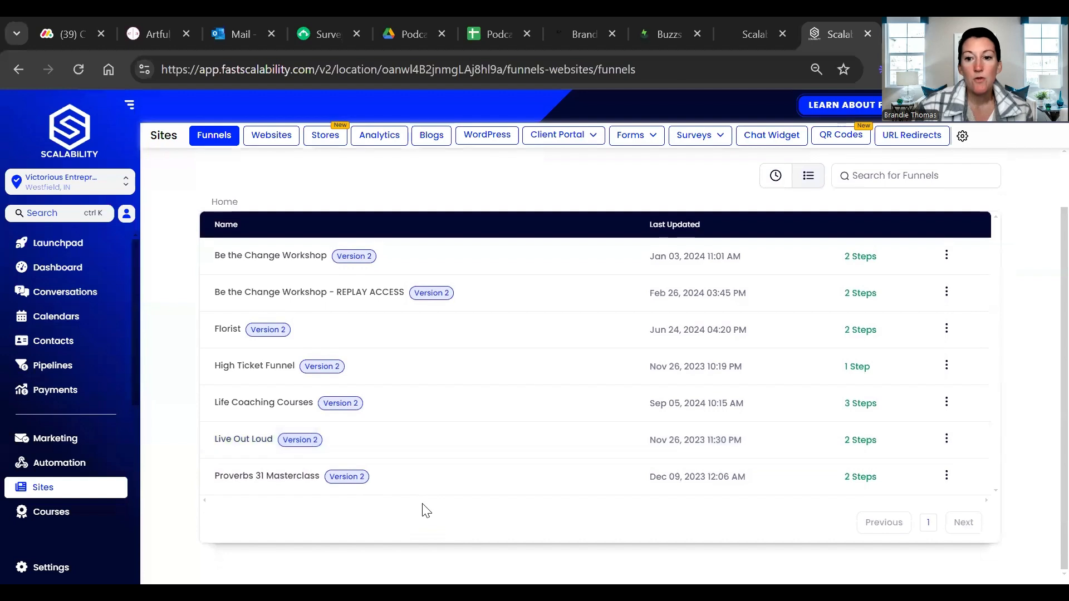
pyautogui.scroll(2, 422, 508)
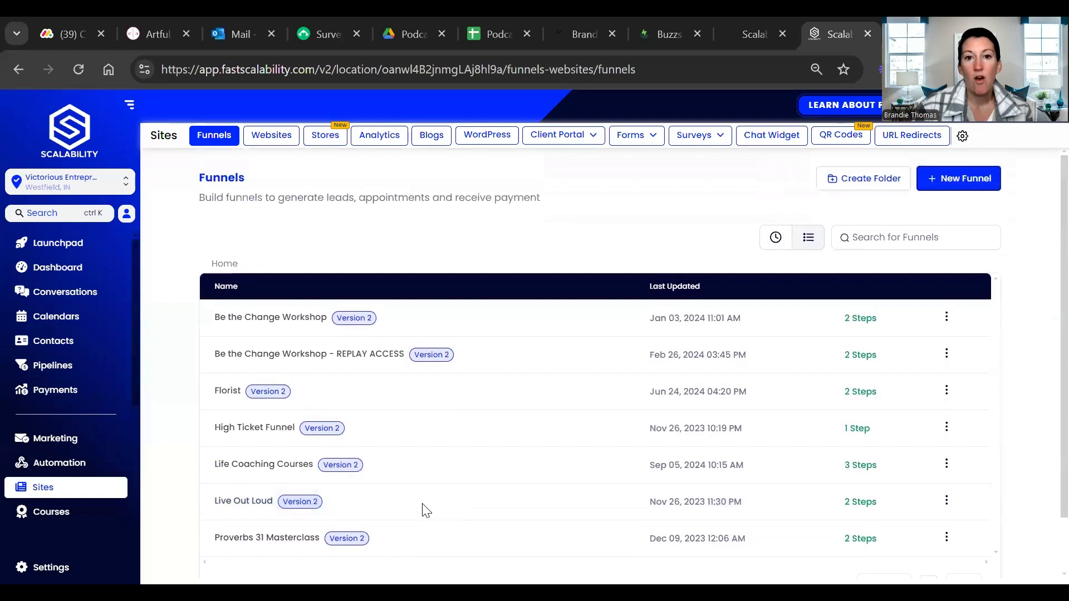
pyautogui.click(415, 361)
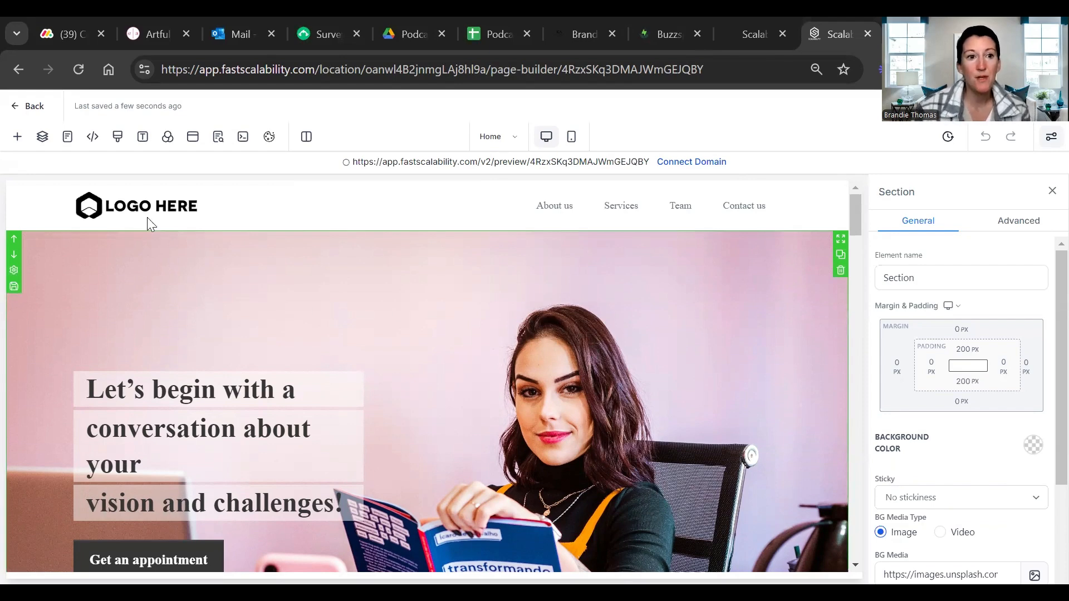
# Look through the navigation menu's settings, from menu items and colour options down to the brand logo configuration
pyautogui.scroll(-5, 216, 218)
pyautogui.scroll(5, 184, 219)
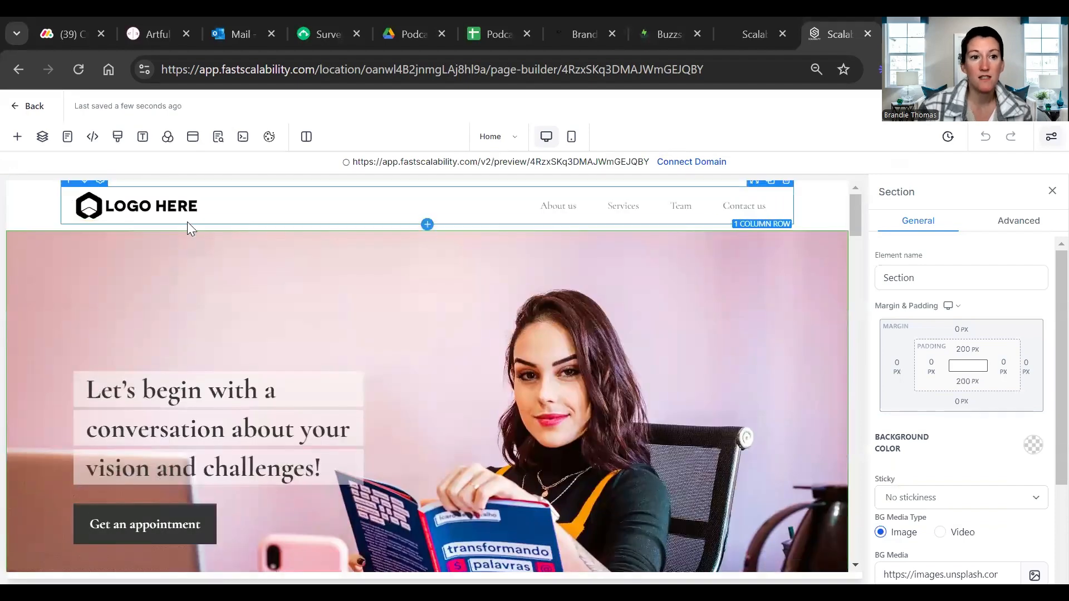
pyautogui.click(153, 210)
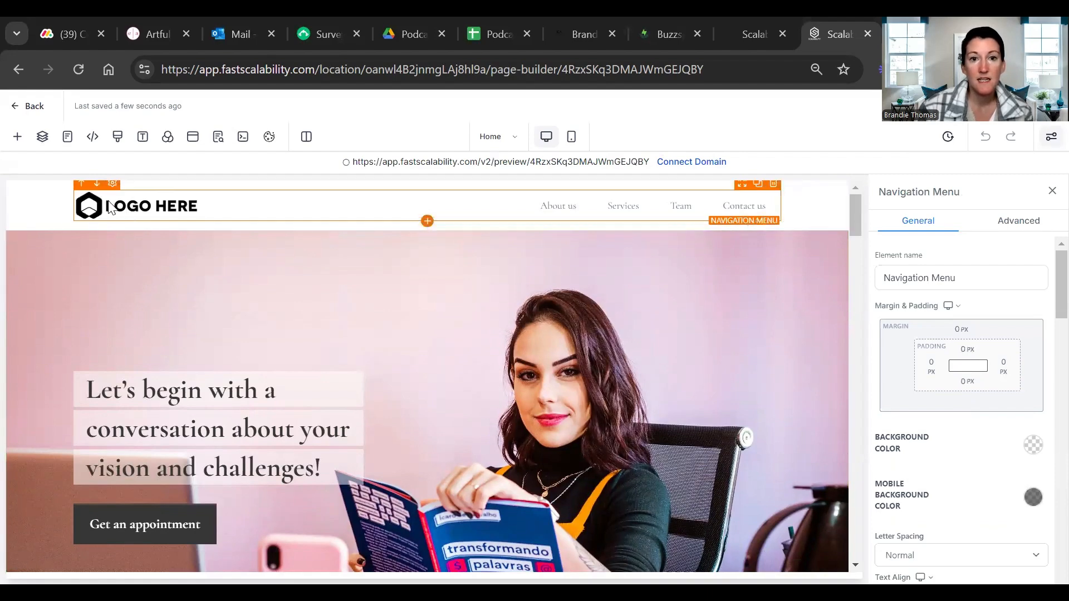
pyautogui.scroll(-5, 1043, 312)
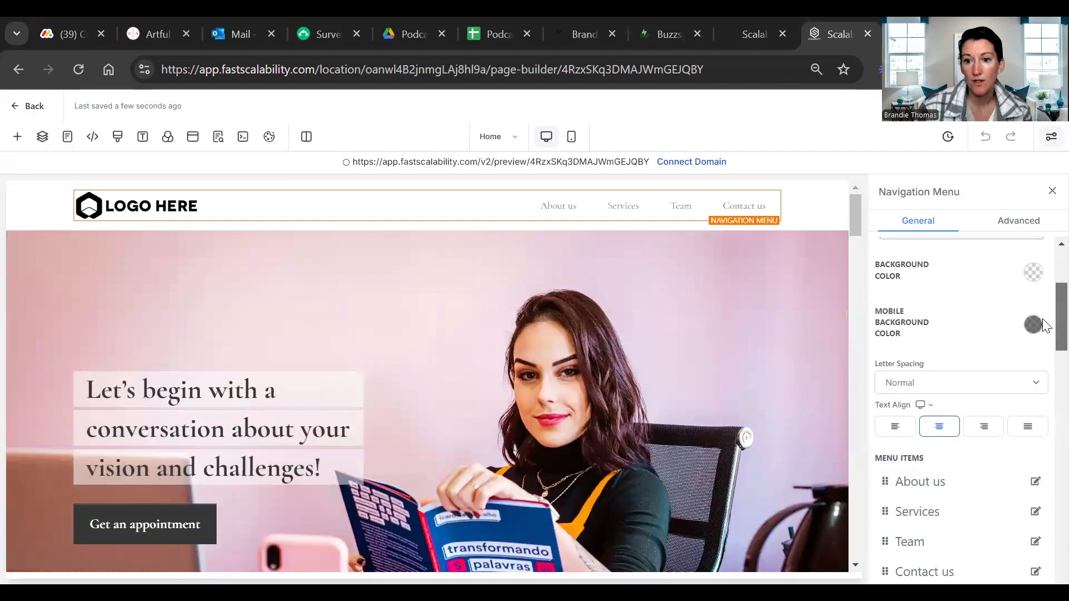
pyautogui.scroll(1, 920, 408)
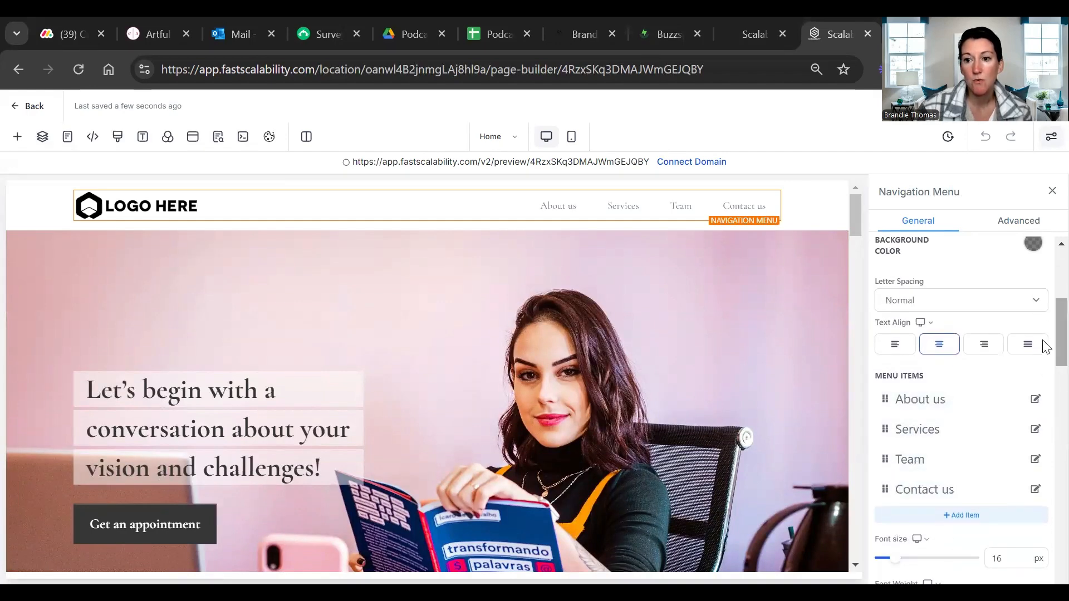
pyautogui.scroll(-1, 1043, 351)
pyautogui.scroll(-6, 1043, 359)
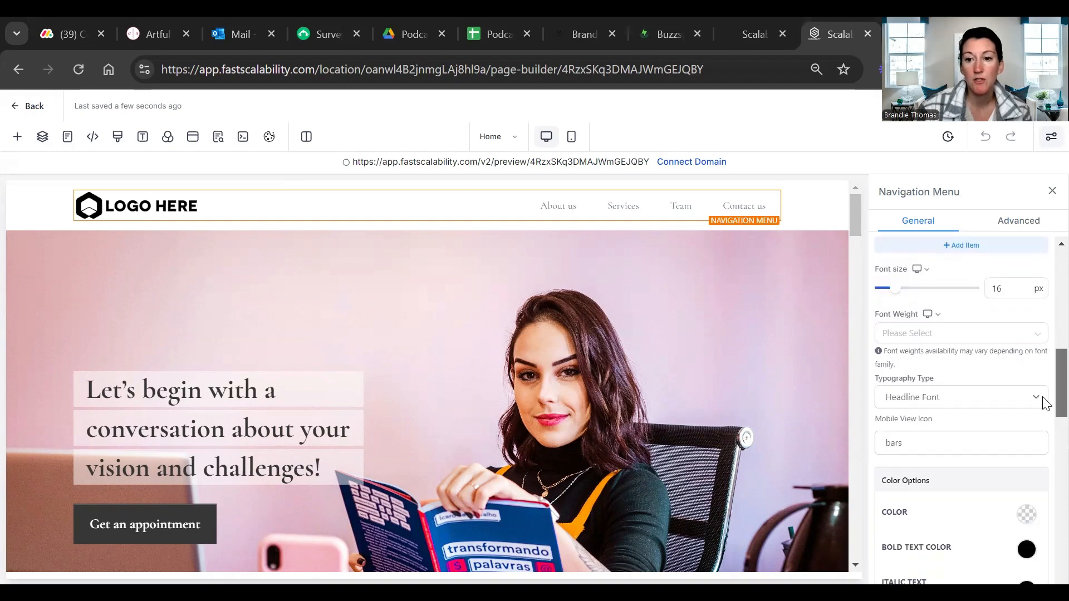
pyautogui.scroll(-2, 1045, 423)
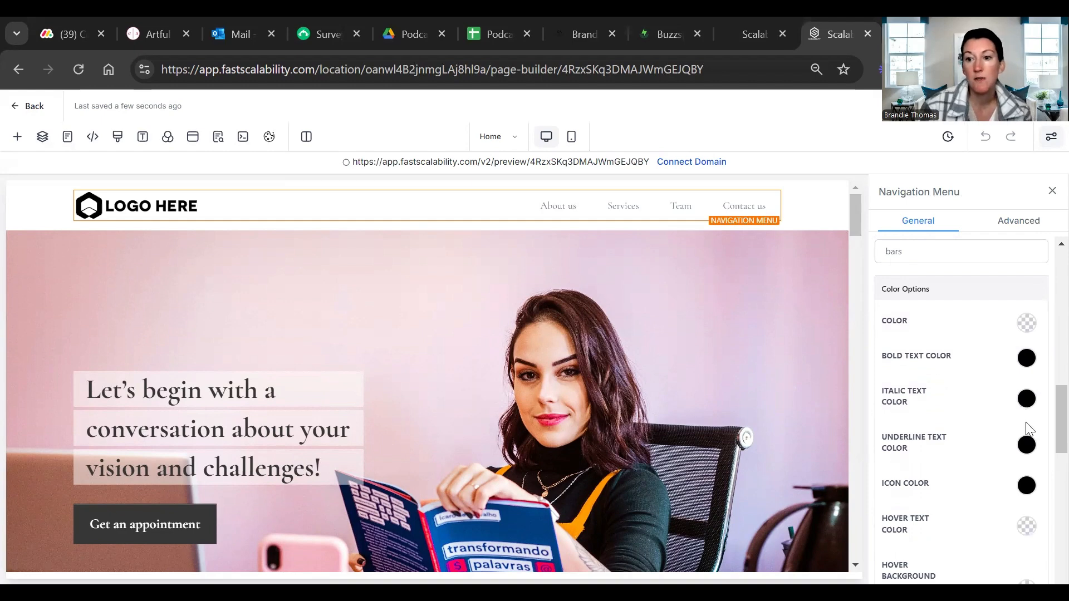
pyautogui.scroll(-1, 1046, 443)
pyautogui.scroll(-3, 1046, 442)
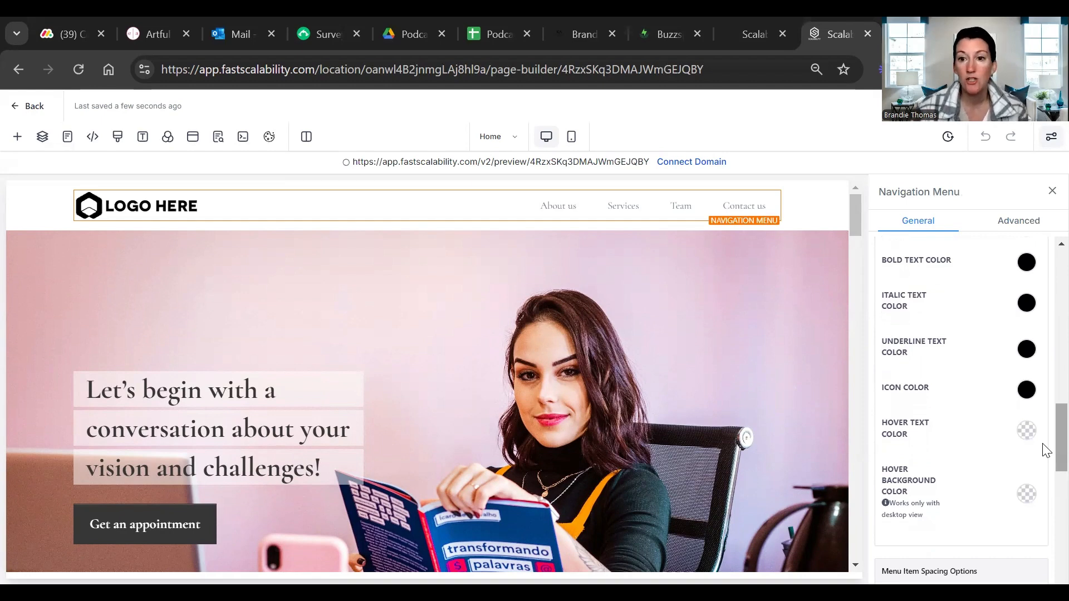
pyautogui.scroll(-3, 1046, 450)
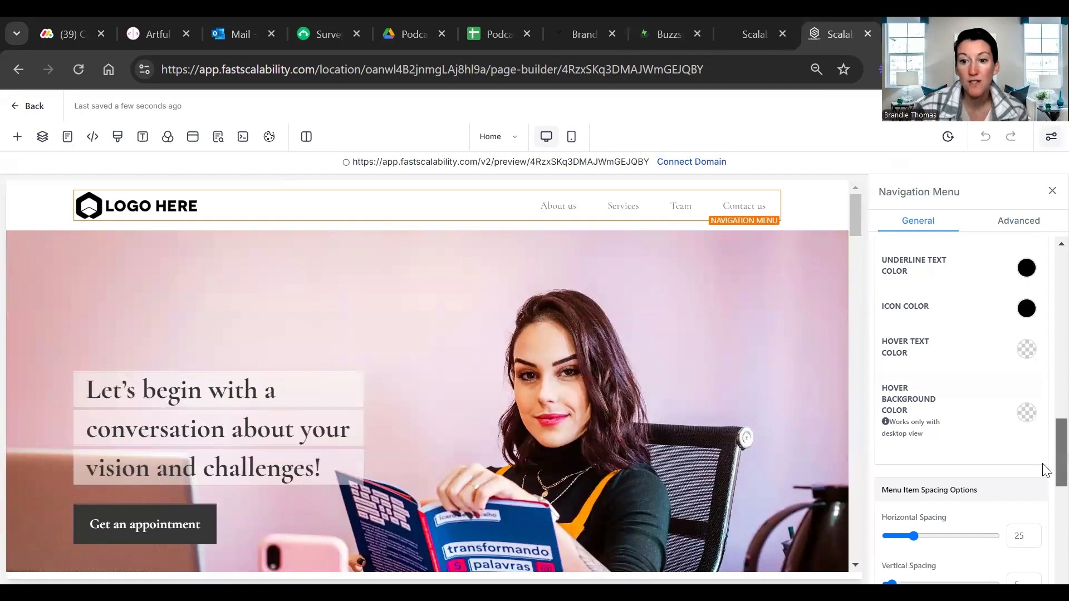
pyautogui.scroll(-12, 1046, 466)
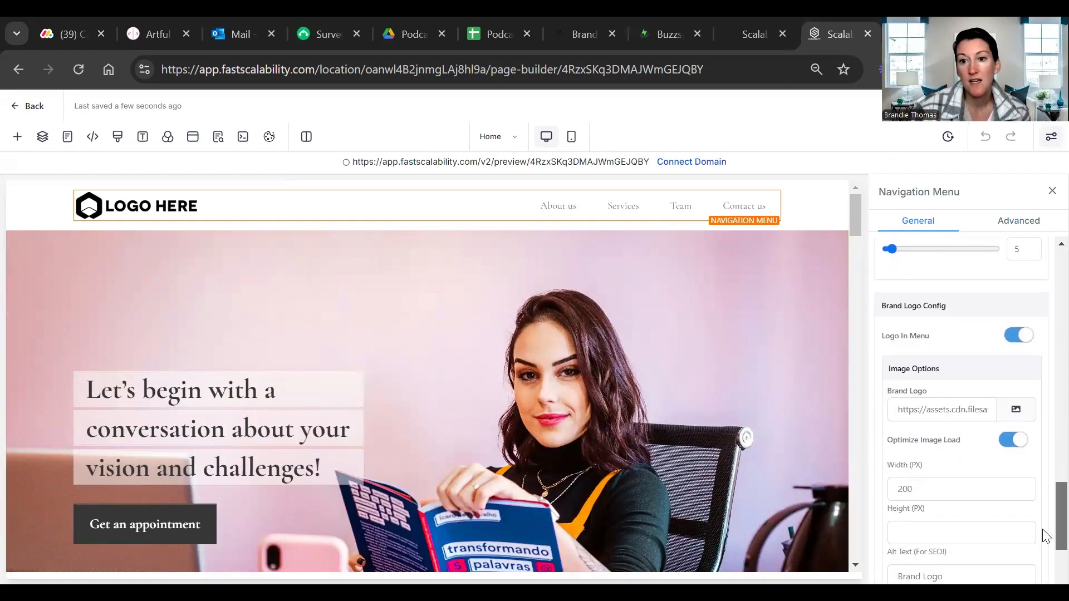
pyautogui.moveTo(1047, 536); pyautogui.dragTo(1047, 543)
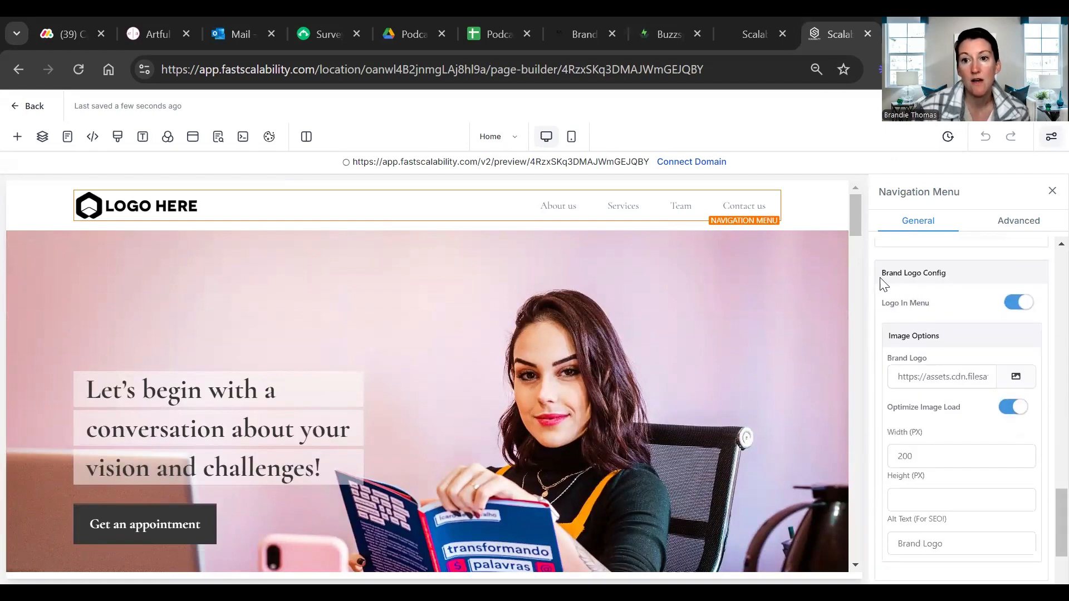
# Open the media storage for the navigation menu's brand logo and close it without picking an image
pyautogui.click(1015, 378)
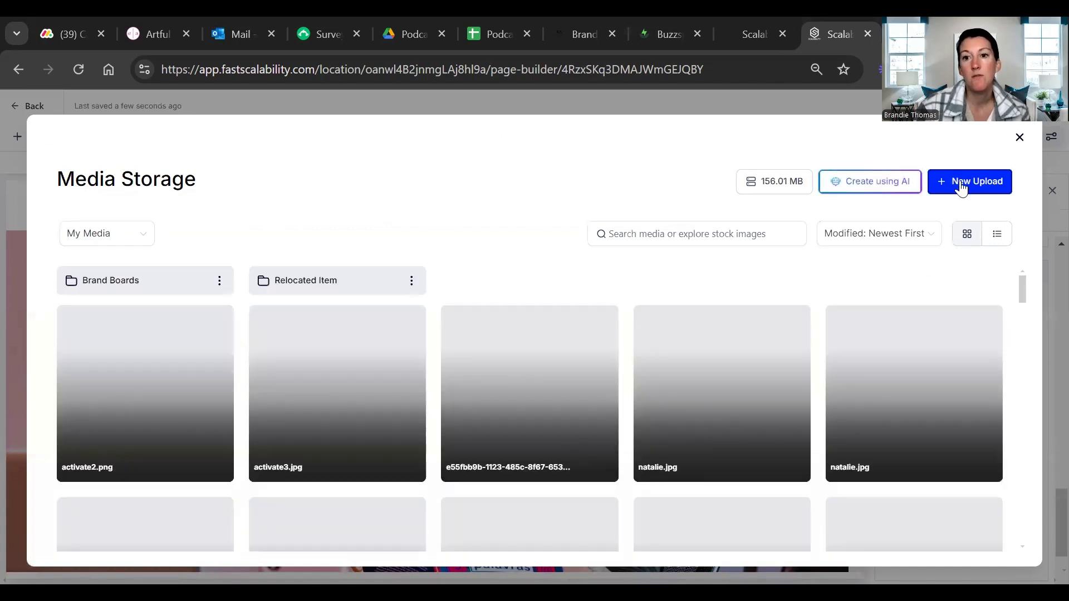
pyautogui.click(1019, 138)
pyautogui.scroll(-3, 958, 490)
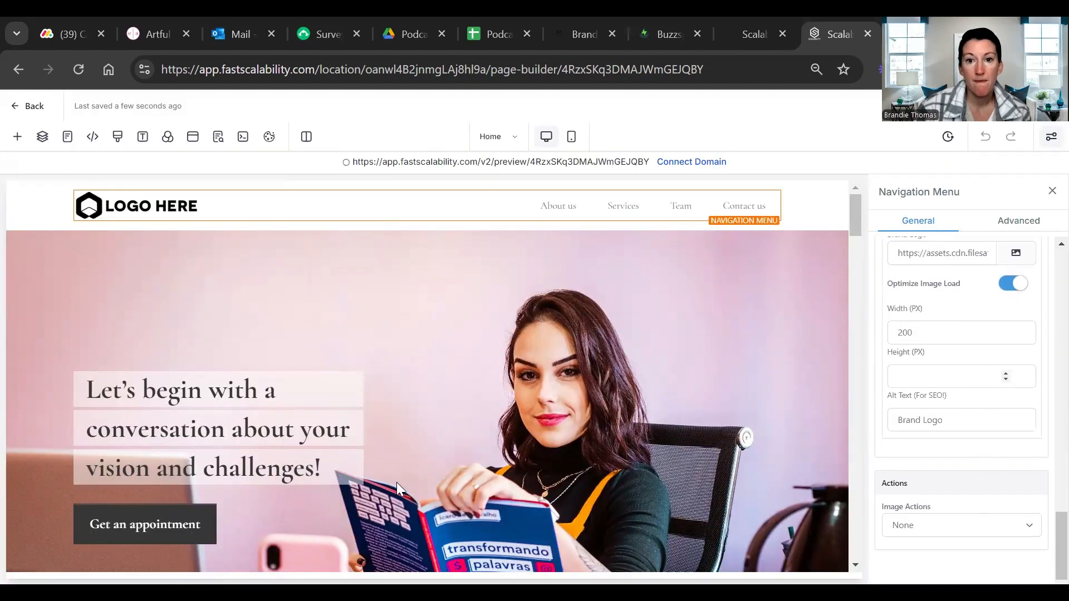
# View the media storage for the hero section's background image and leave it without choosing a replacement
pyautogui.moveTo(856, 220); pyautogui.dragTo(856, 235)
pyautogui.click(731, 270)
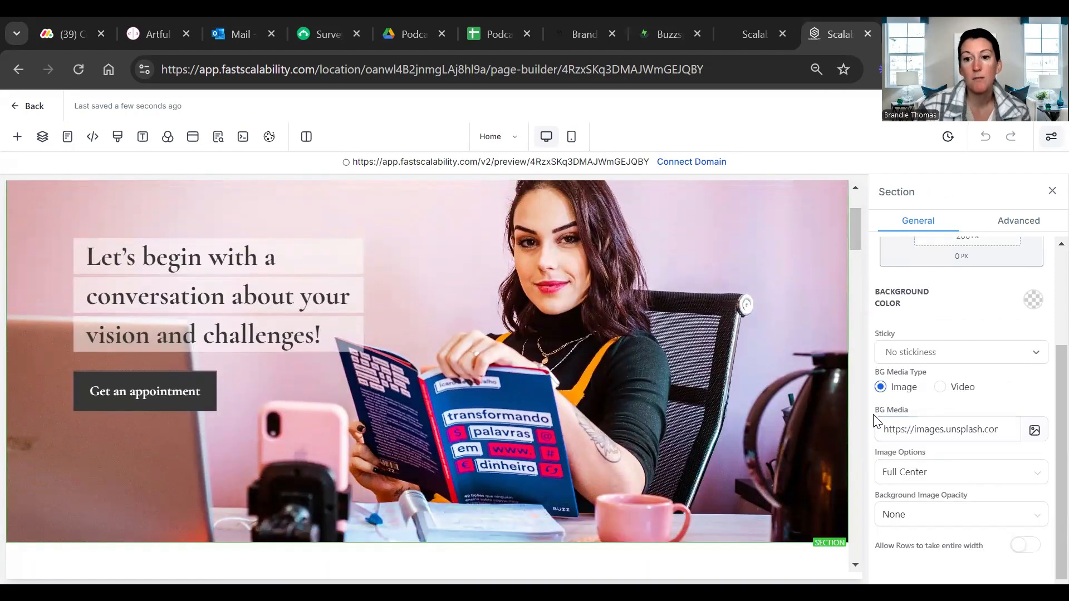
pyautogui.click(1035, 432)
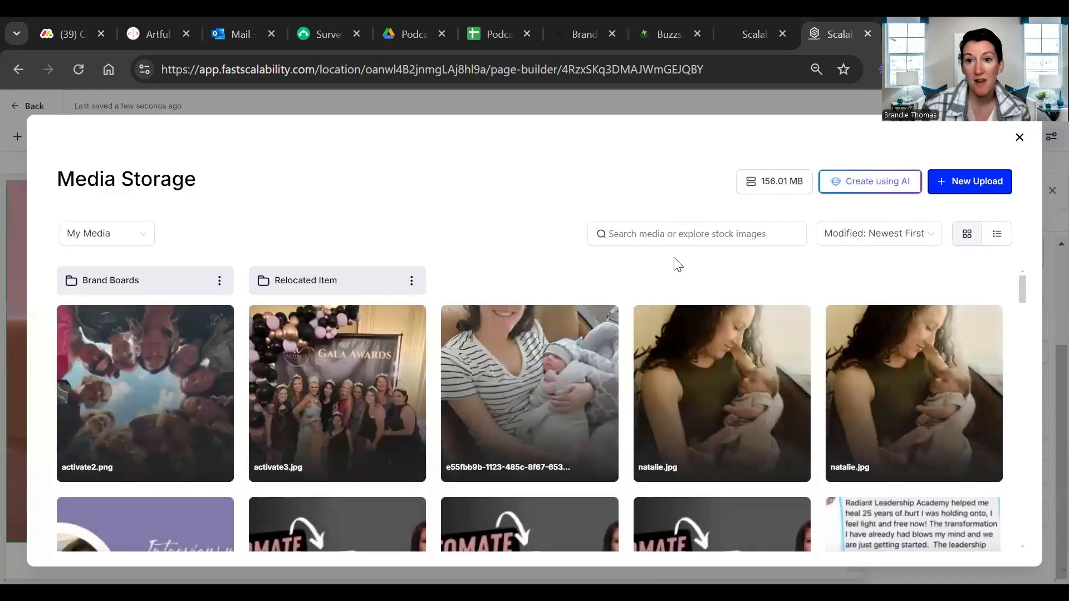
pyautogui.click(1020, 137)
# Select the text of the hero headline's first line and browse the fonts available for it
pyautogui.click(112, 257)
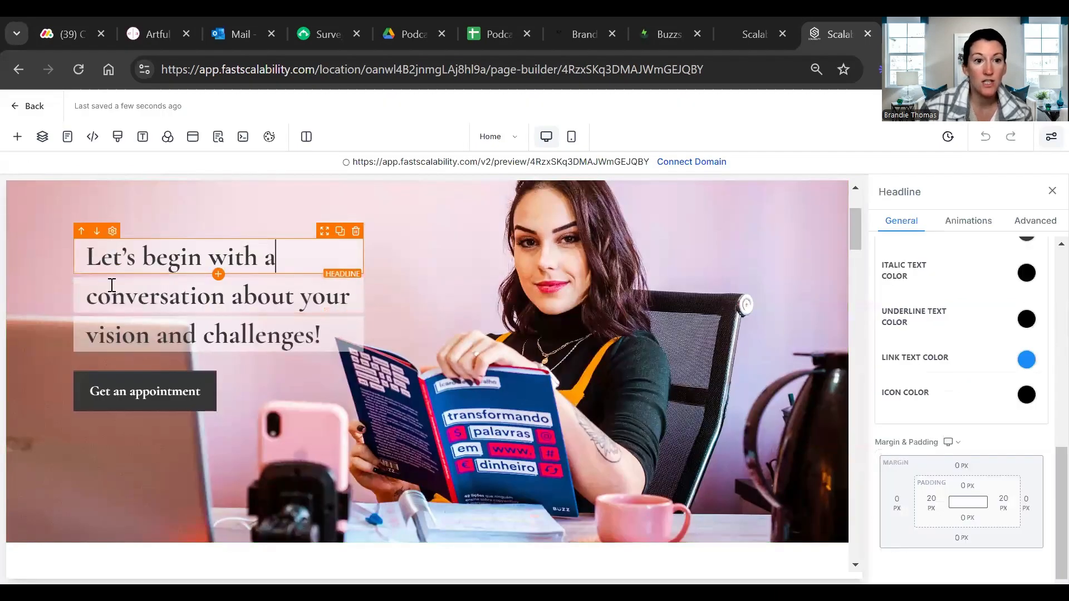
pyautogui.click(179, 297)
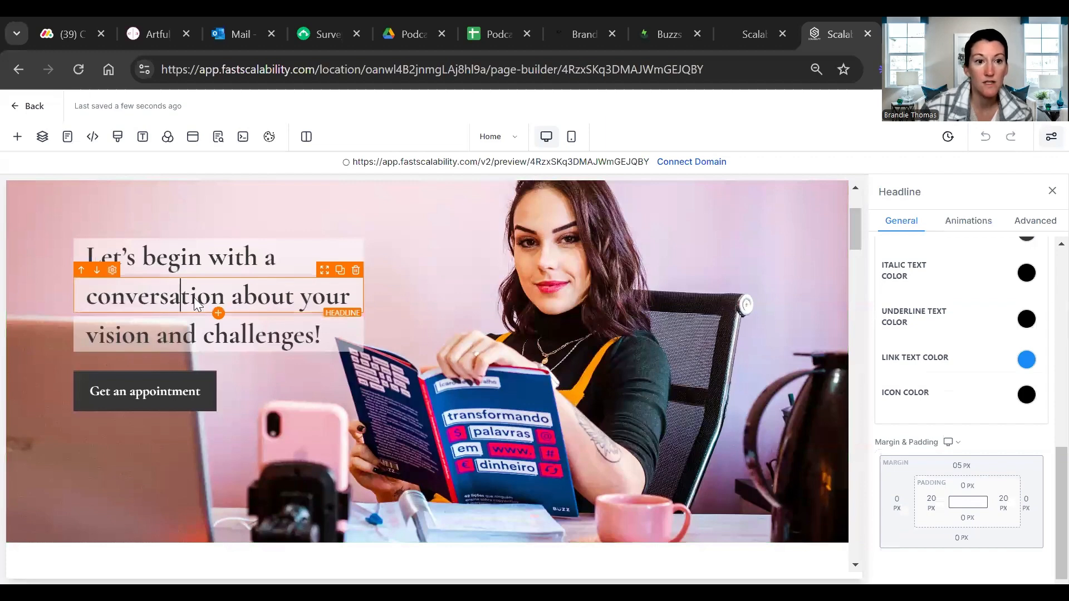
pyautogui.click(204, 257)
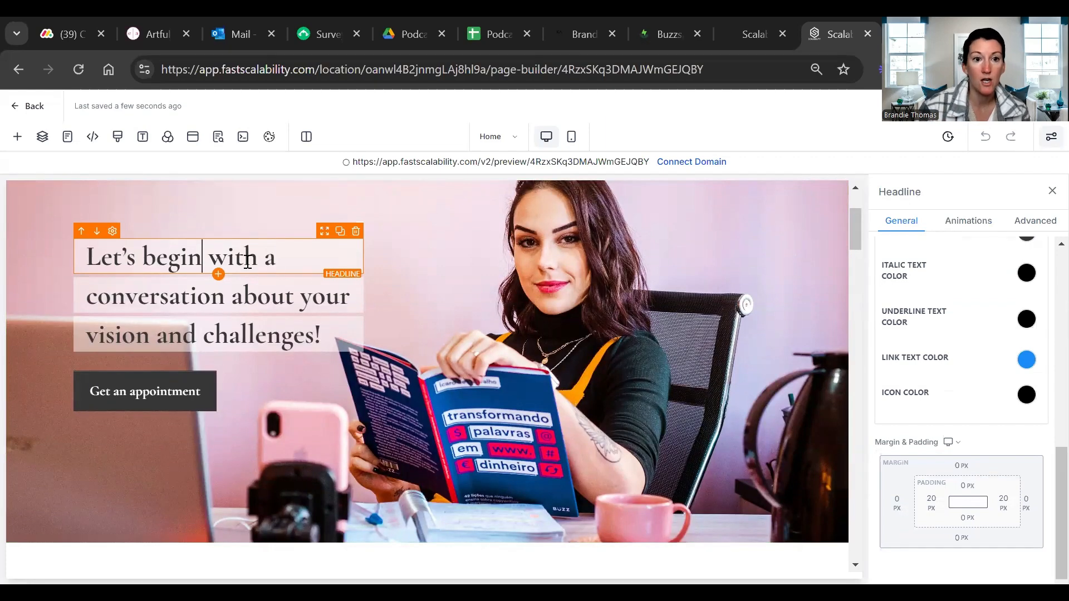
pyautogui.moveTo(276, 252); pyautogui.dragTo(180, 257)
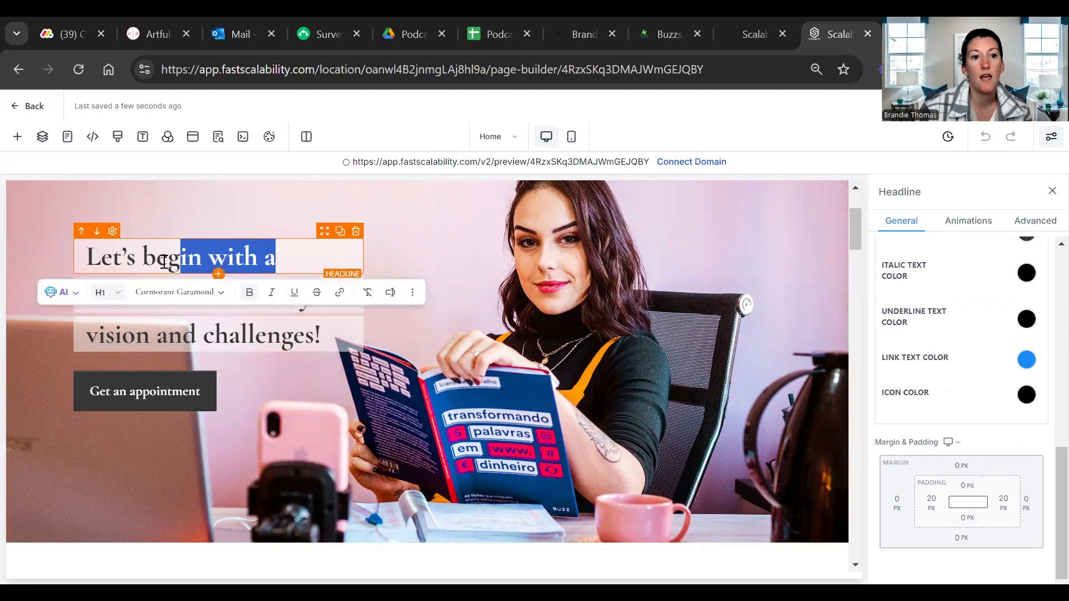
pyautogui.keyDown('shift'); pyautogui.click(99, 261); pyautogui.keyUp('shift')
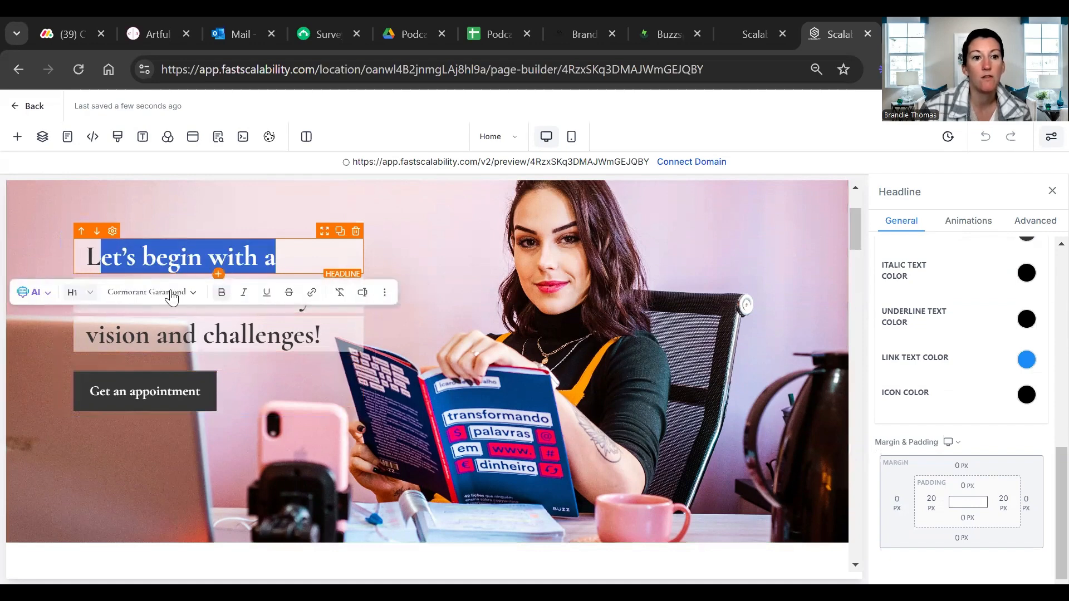
pyautogui.click(172, 298)
pyautogui.scroll(-3, 155, 454)
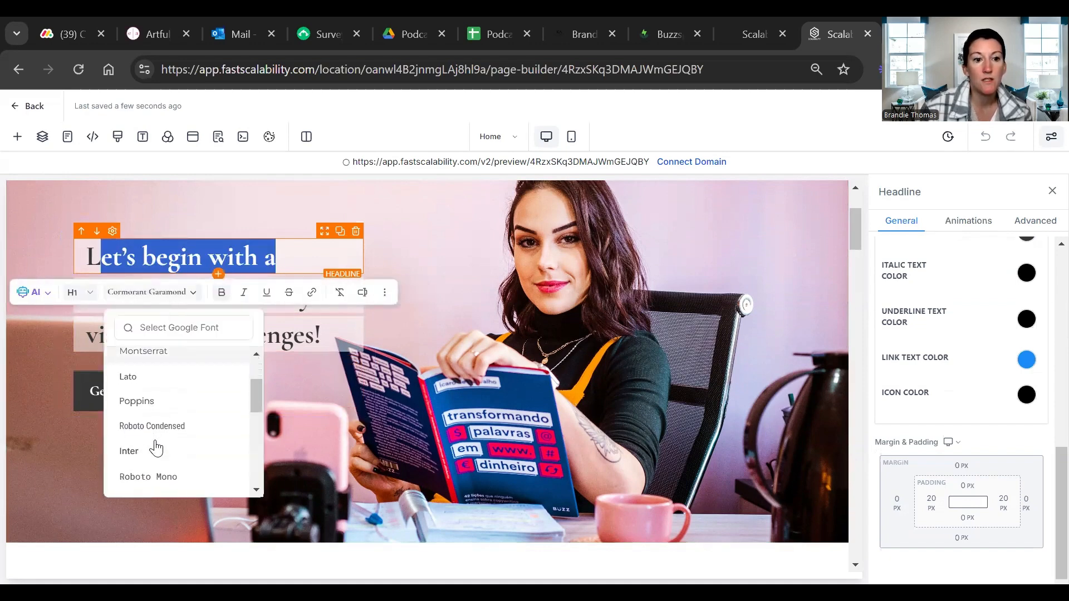
pyautogui.scroll(-3, 155, 460)
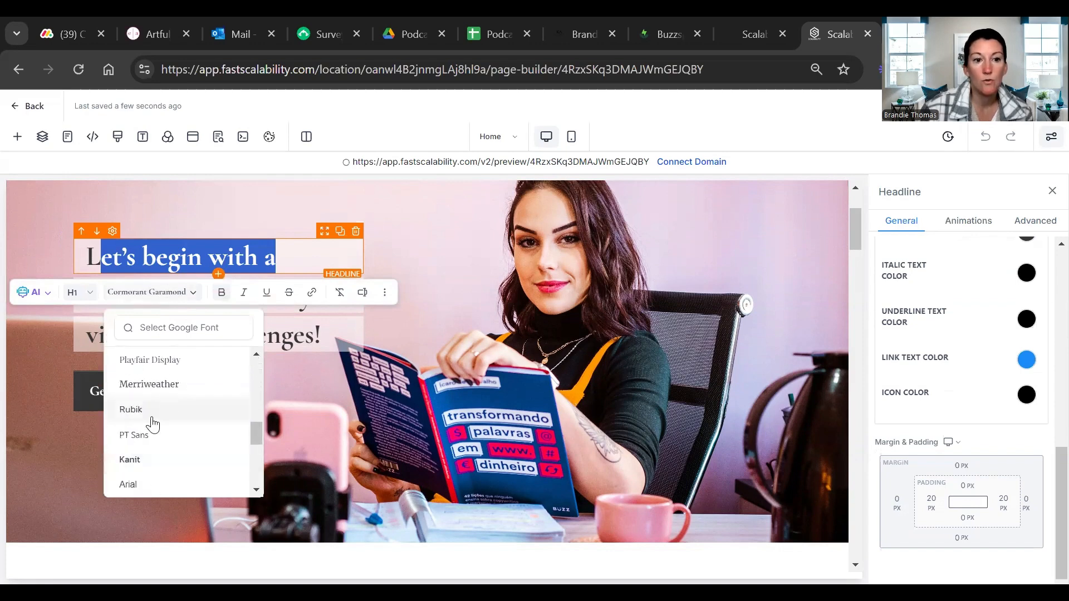
# Search the headline's font list for "breathing", "cimzi" and "cinzia", and close it without choosing a font
pyautogui.click(190, 329)
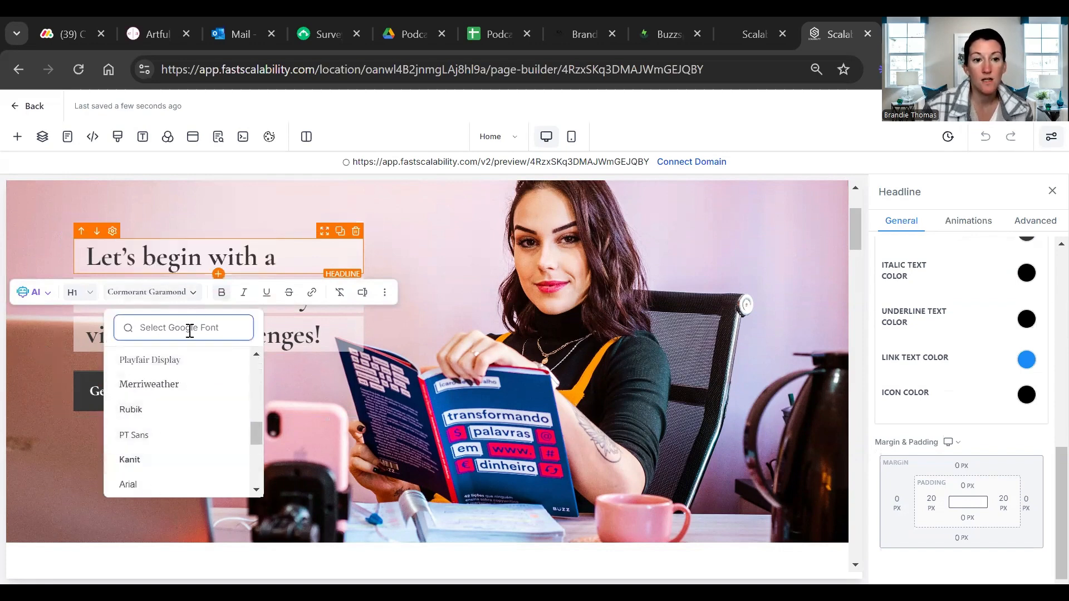
pyautogui.write('breathing')
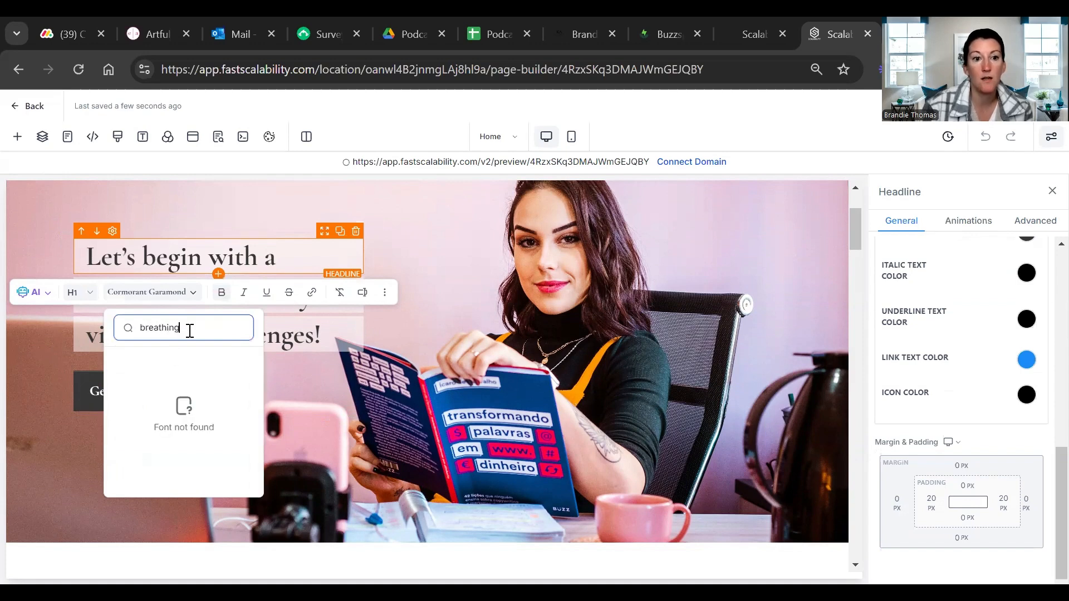
pyautogui.press('BackSpace')
pyautogui.press('BackSpace')
pyautogui.press('BackSpace')
pyautogui.press('BackSpace')
pyautogui.press('BackSpace')
pyautogui.press('BackSpace')
pyautogui.press('BackSpace')
pyautogui.press('BackSpace')
pyautogui.press('BackSpace')
pyautogui.write('c')
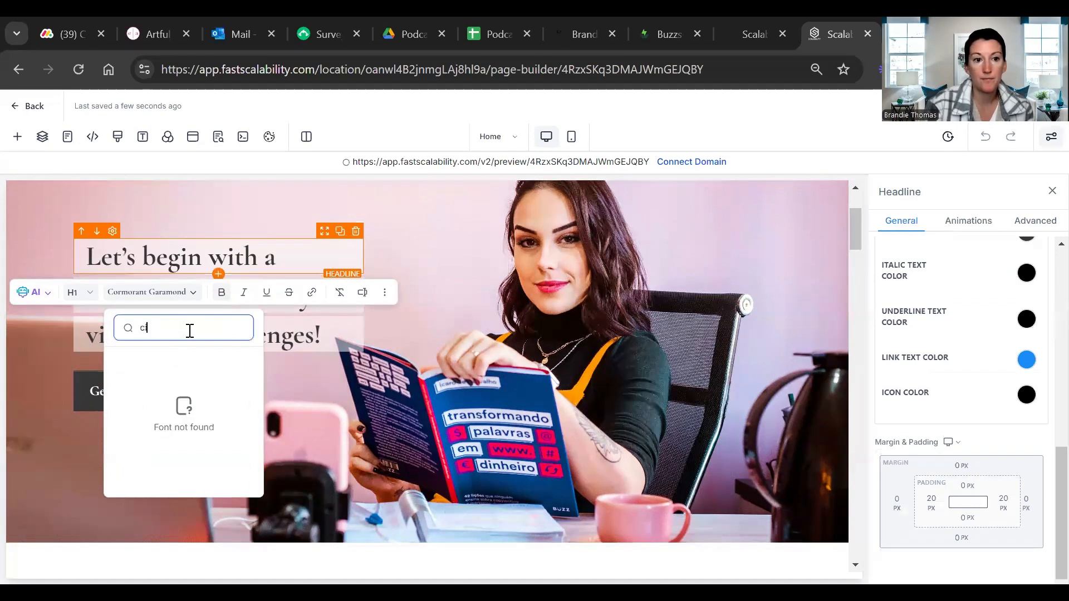
pyautogui.write('imzi')
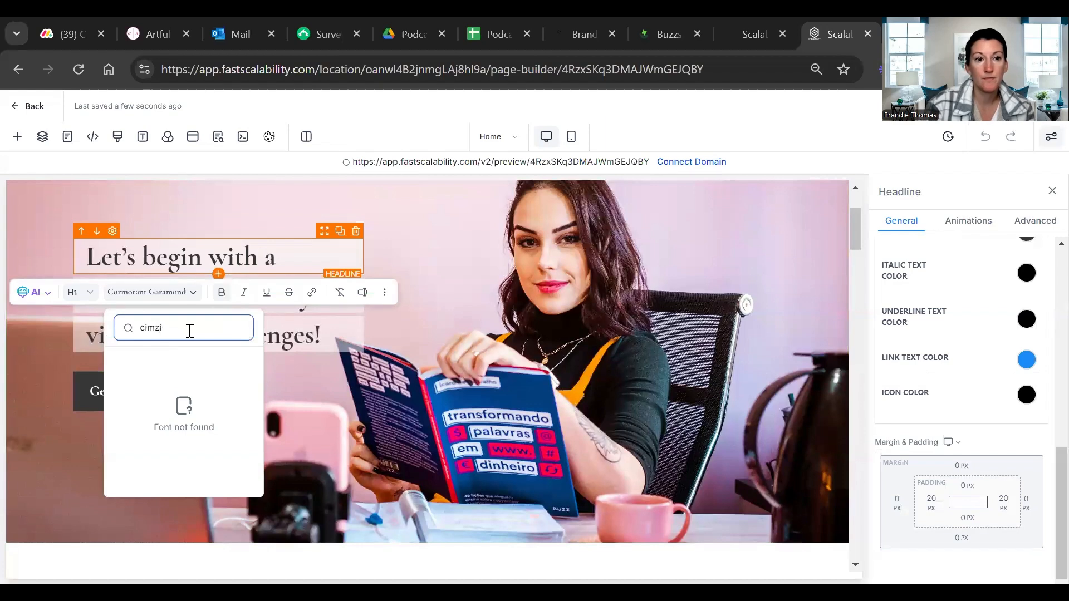
pyautogui.press('BackSpace')
pyautogui.press('BackSpace')
pyautogui.write('nzia')
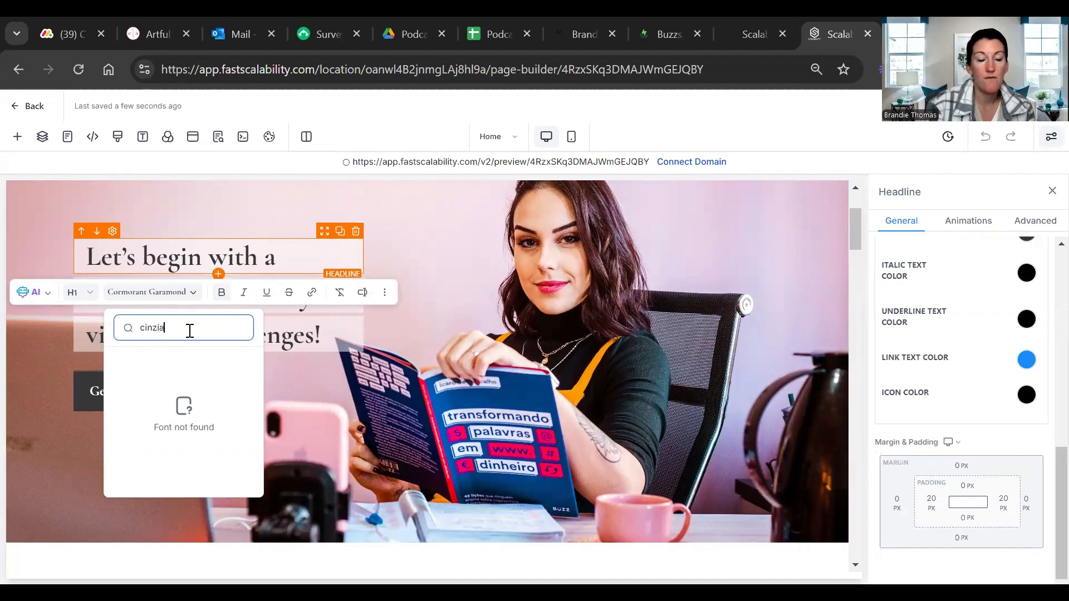
pyautogui.press('BackSpace')
pyautogui.press('BackSpace')
pyautogui.press('BackSpace')
pyautogui.press('BackSpace')
pyautogui.press('BackSpace')
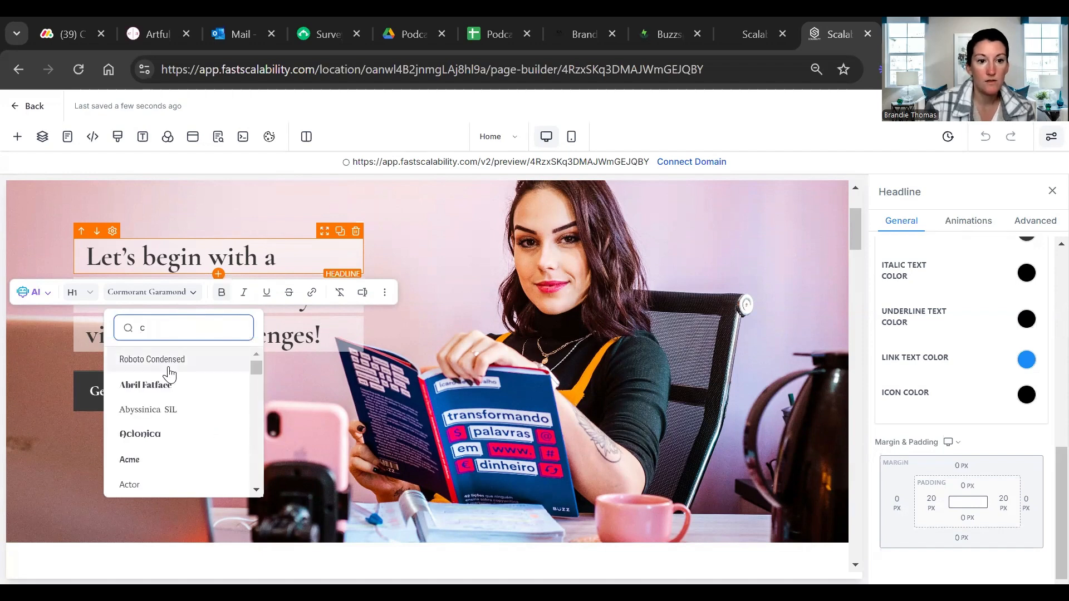
pyautogui.scroll(-6, 168, 385)
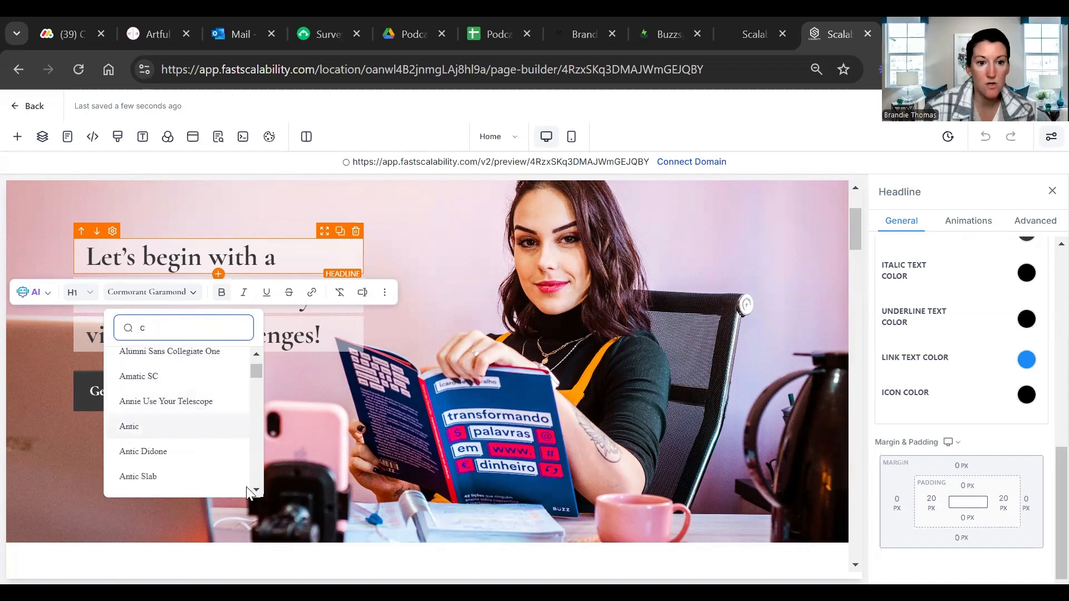
pyautogui.write('im')
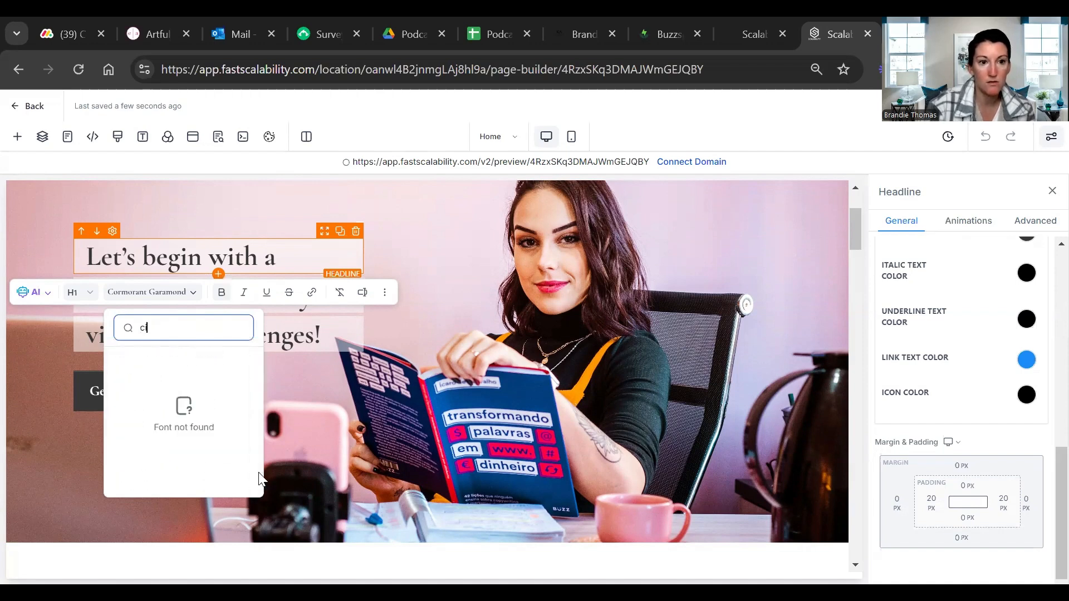
pyautogui.press('BackSpace')
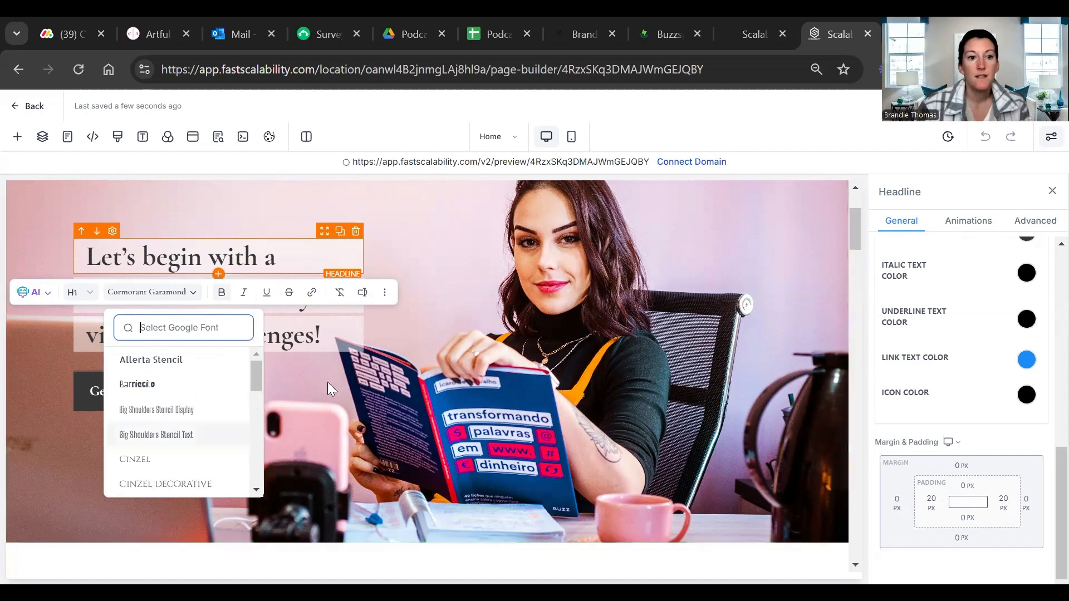
pyautogui.click(424, 426)
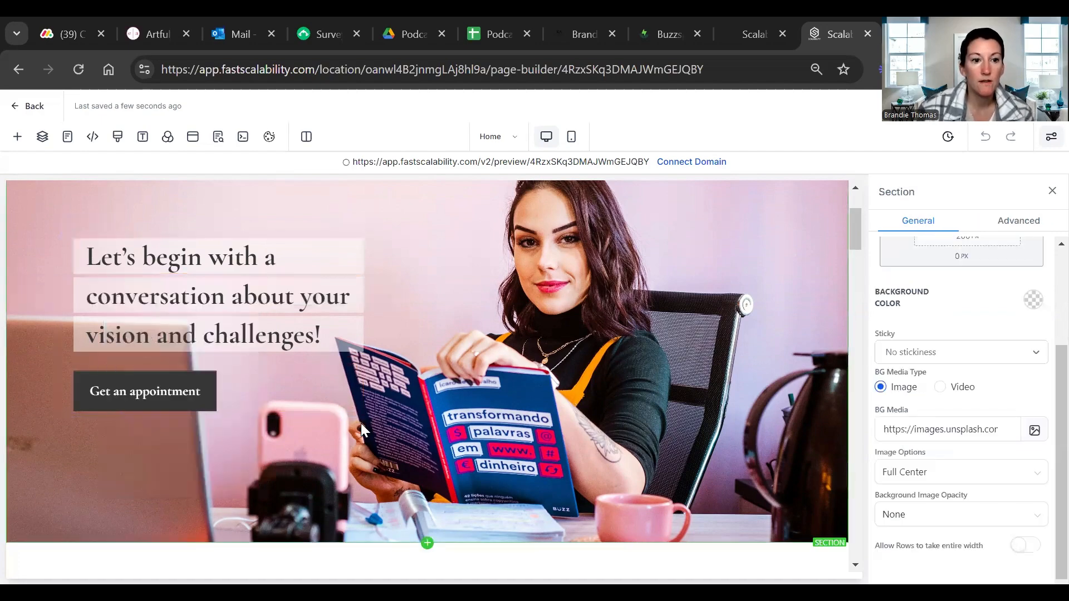
# Change the hero section button's text to "Book Here"
pyautogui.click(125, 287)
pyautogui.scroll(-2, 167, 341)
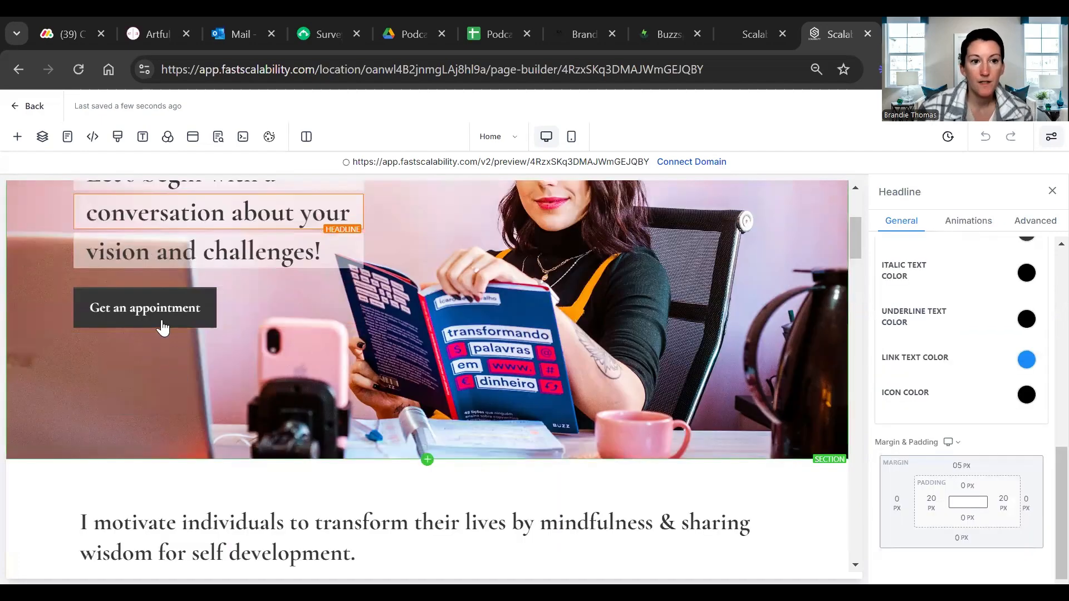
pyautogui.click(163, 322)
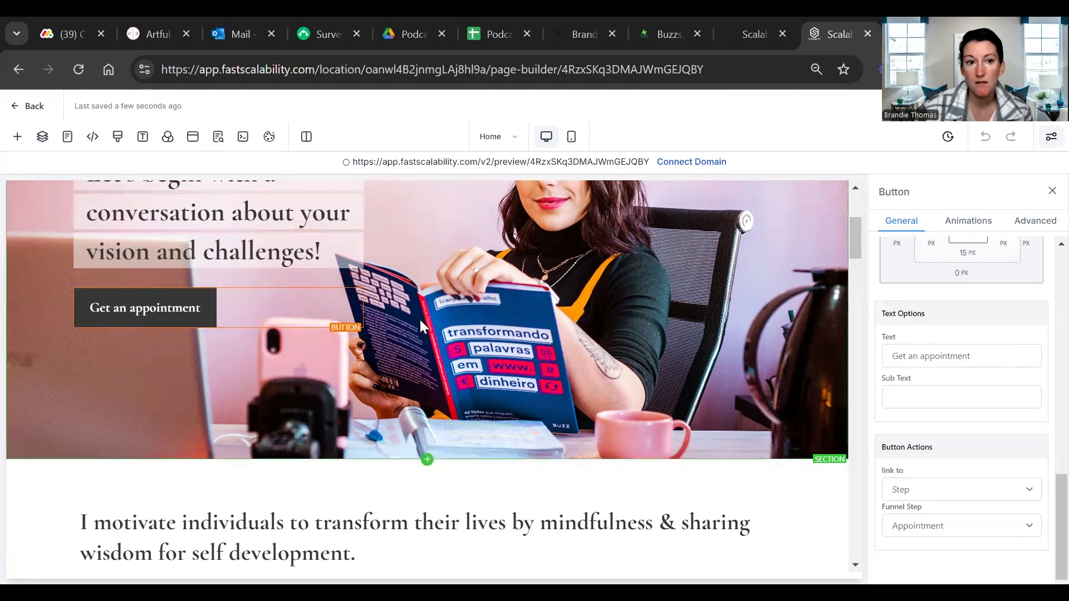
pyautogui.tripleClick(973, 359)
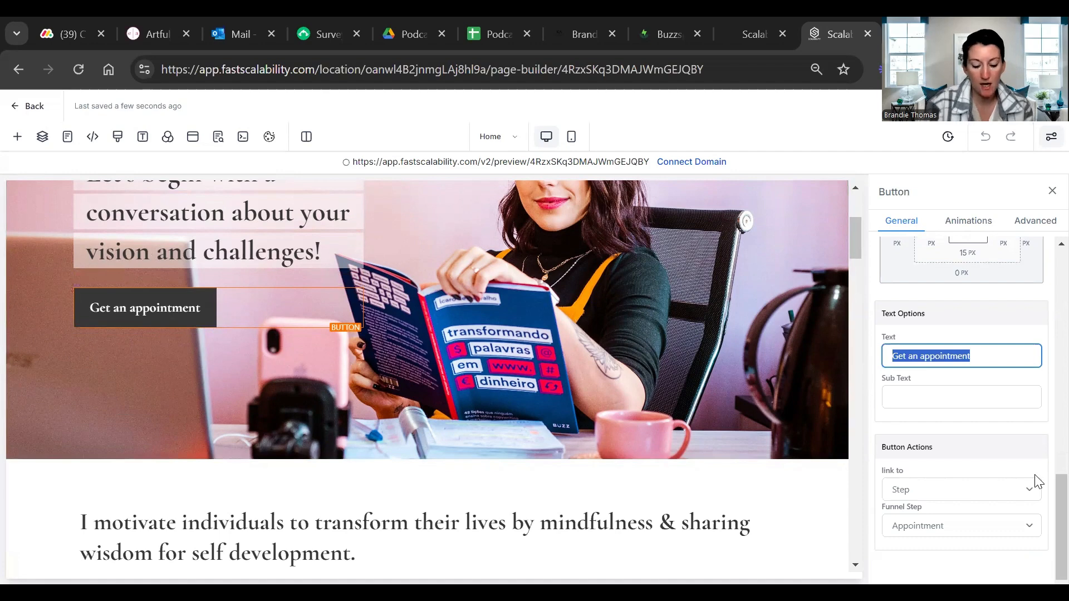
pyautogui.write('Book')
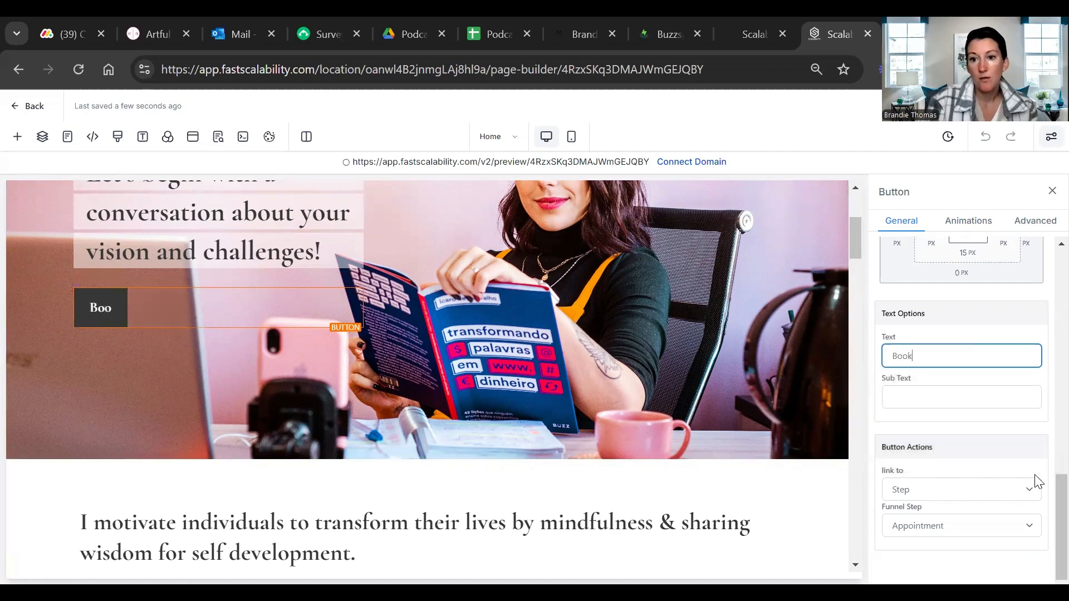
pyautogui.write(' Here')
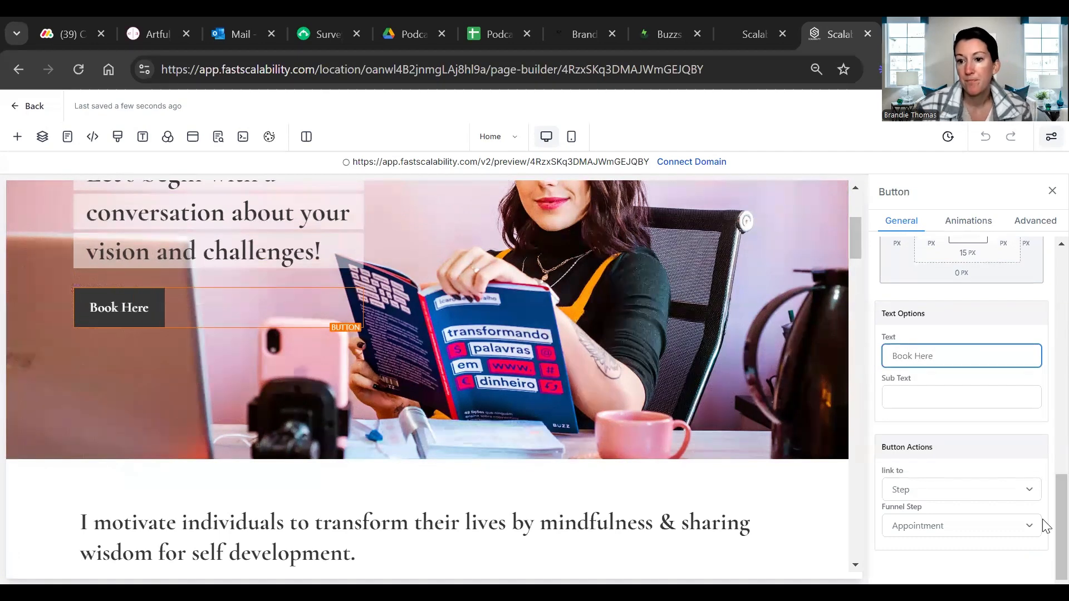
# View the link action options for the hero button and keep it linked to a funnel step
pyautogui.click(1029, 491)
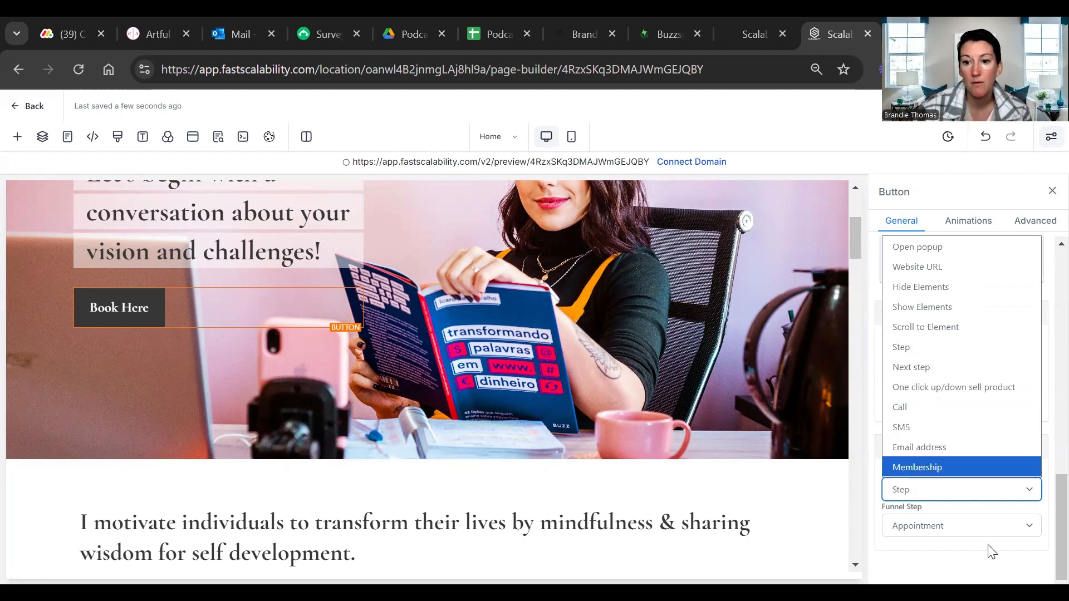
pyautogui.click(972, 494)
pyautogui.click(973, 496)
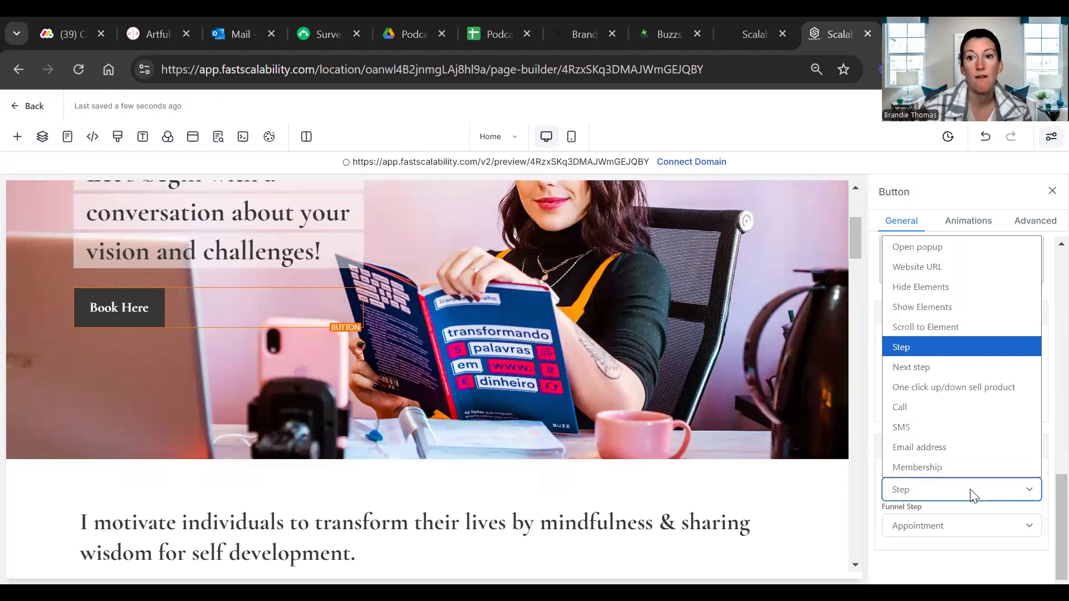
pyautogui.click(935, 554)
# Examine the introduction, "Let's get to know one another..." and "Work with me" sections, selecting their elements to view the settings
pyautogui.scroll(-5, 829, 507)
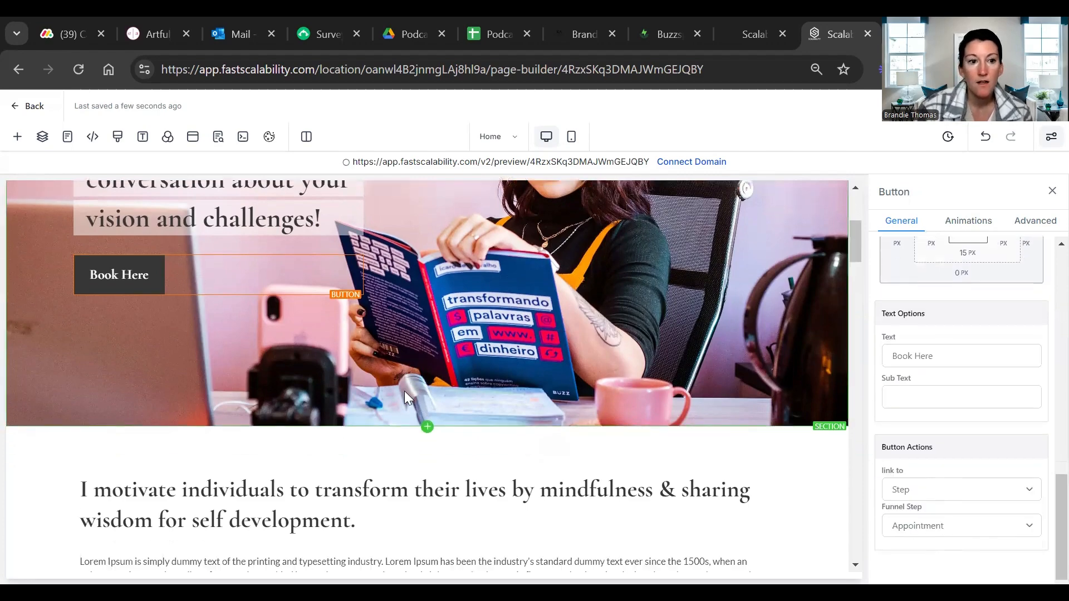
pyautogui.scroll(-4, 428, 349)
pyautogui.scroll(-5, 429, 348)
pyautogui.scroll(10, 401, 351)
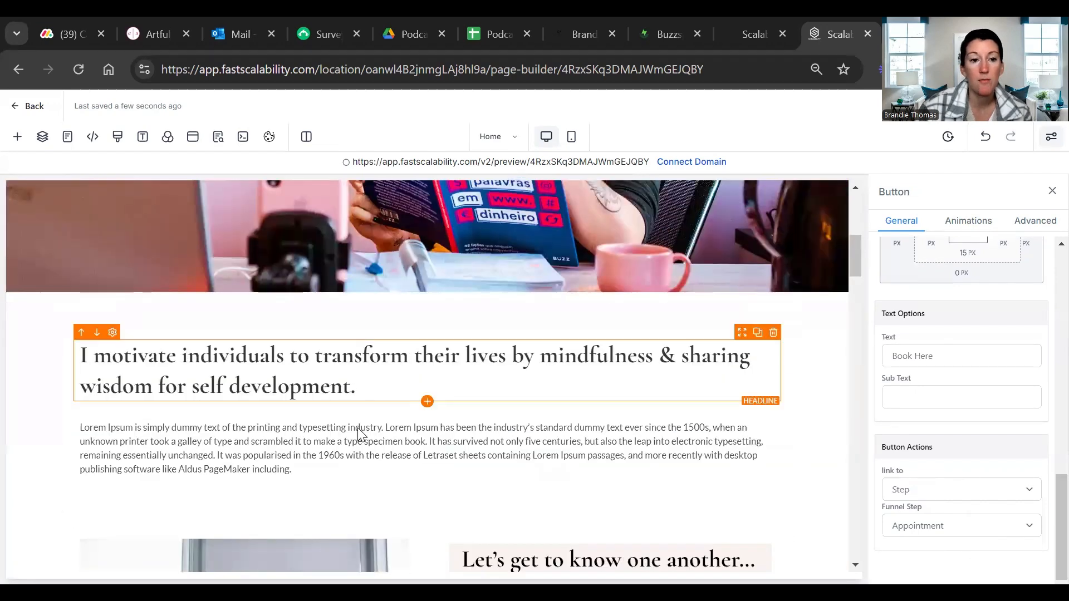
pyautogui.scroll(-4, 432, 482)
pyautogui.scroll(-2, 807, 501)
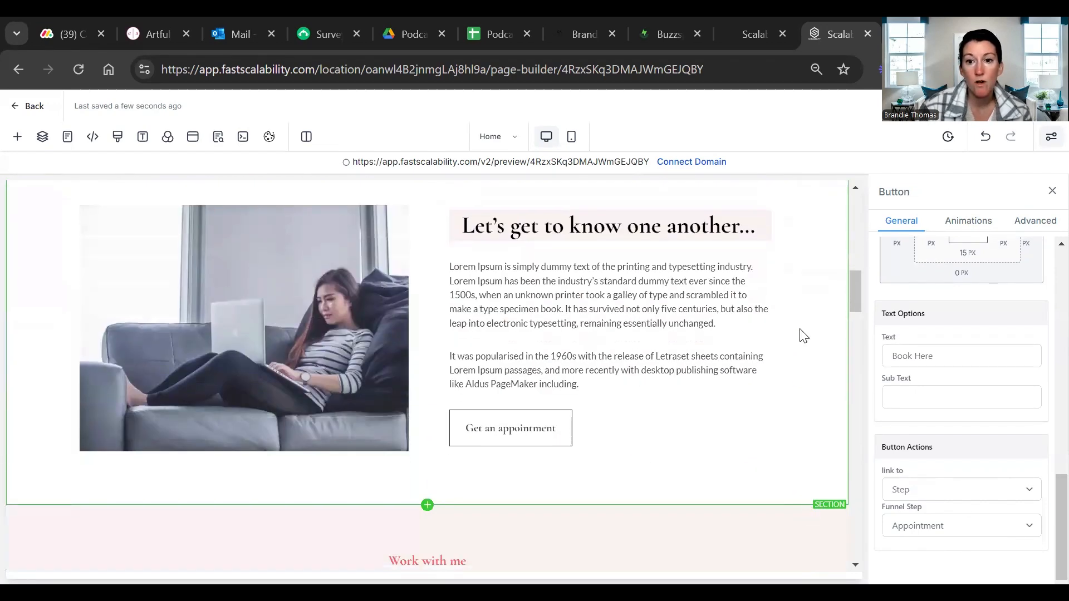
pyautogui.click(536, 296)
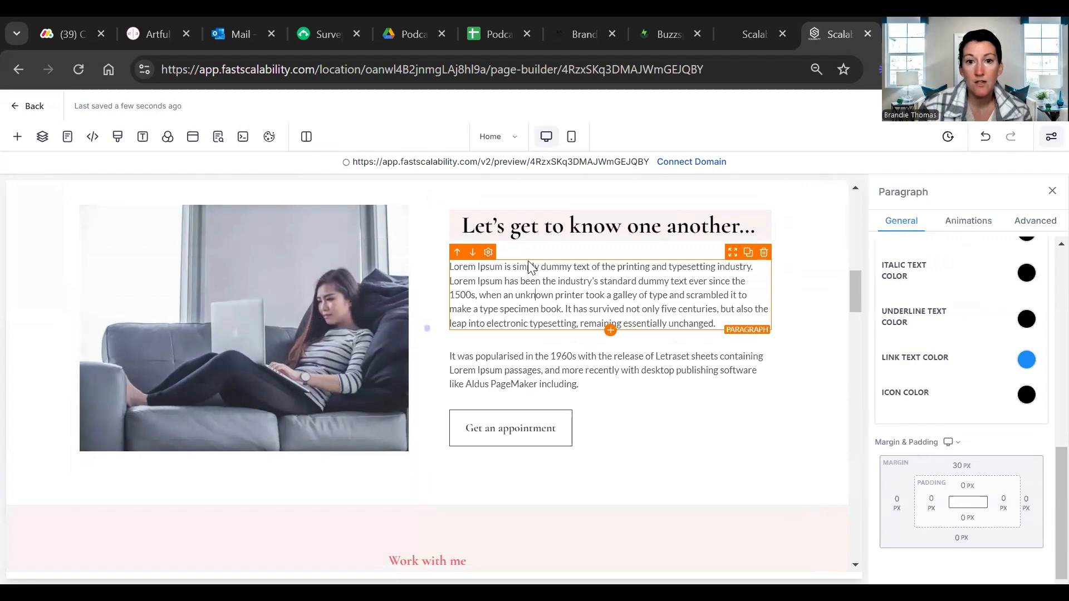
pyautogui.scroll(-5, 544, 436)
pyautogui.click(544, 436)
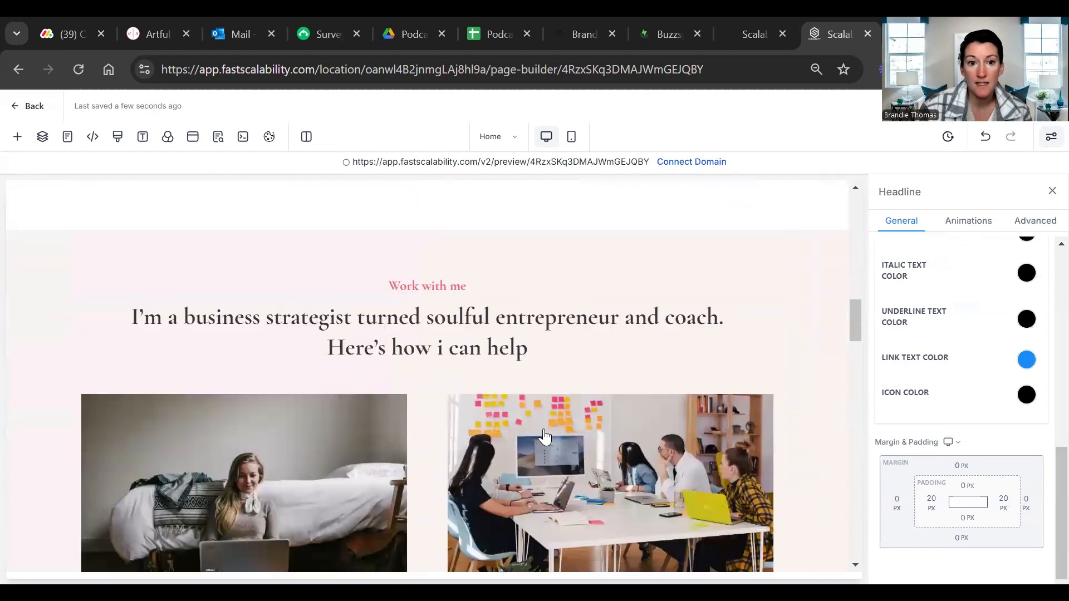
pyautogui.click(748, 216)
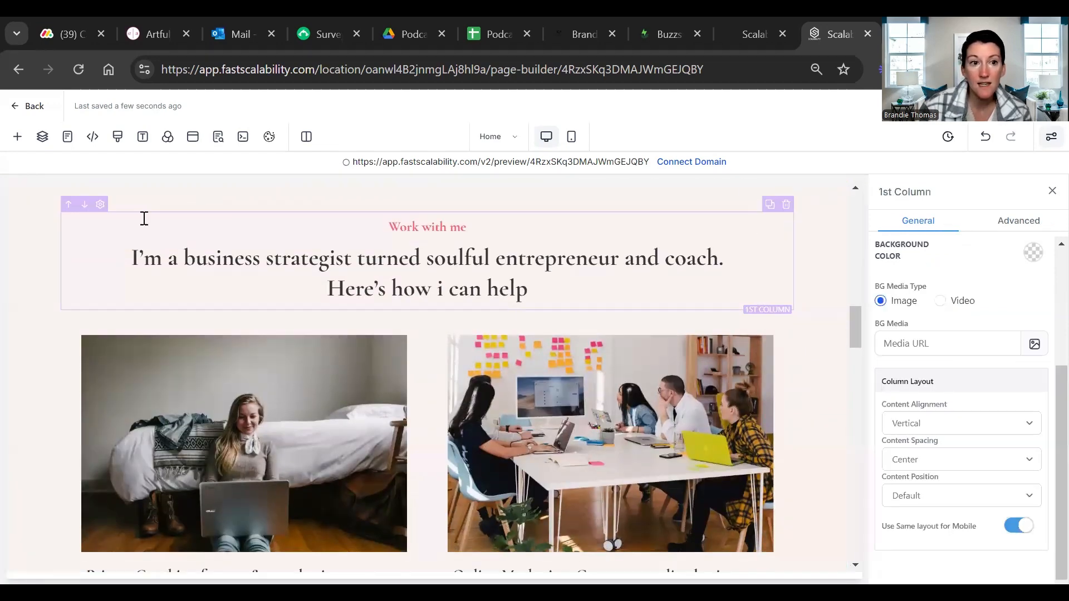
pyautogui.click(37, 195)
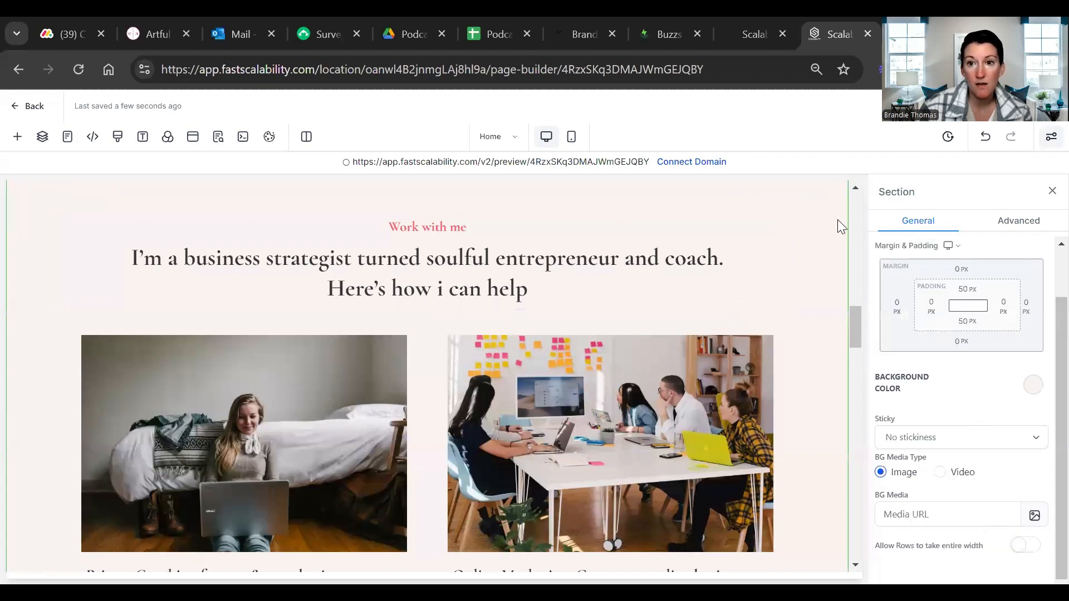
# Look through the rest of the home page down to the footer and return to the hero section
pyautogui.moveTo(852, 331); pyautogui.dragTo(855, 474)
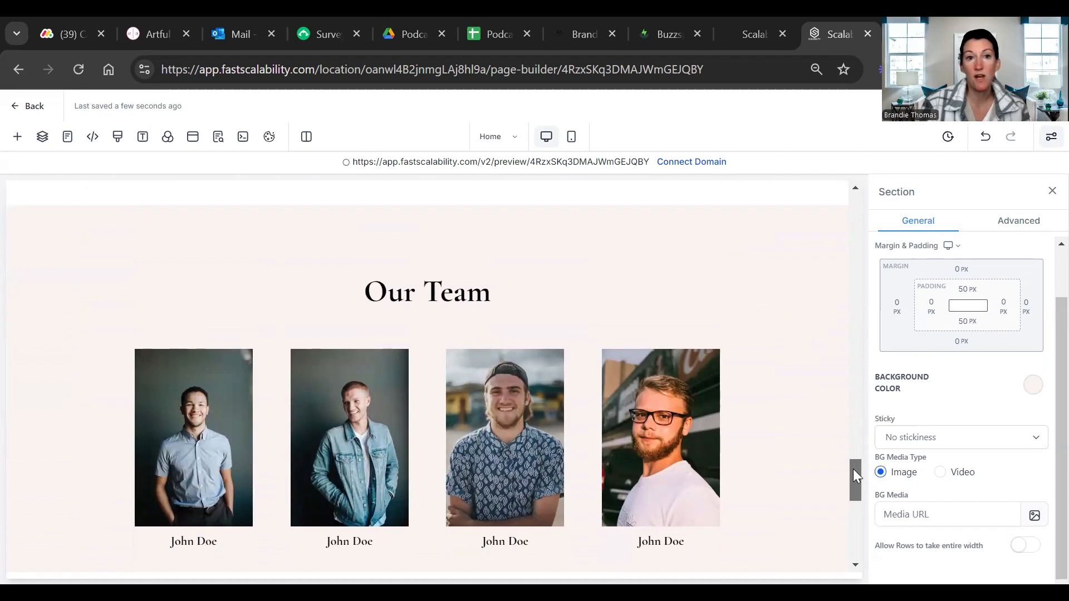
pyautogui.moveTo(853, 469); pyautogui.dragTo(848, 540)
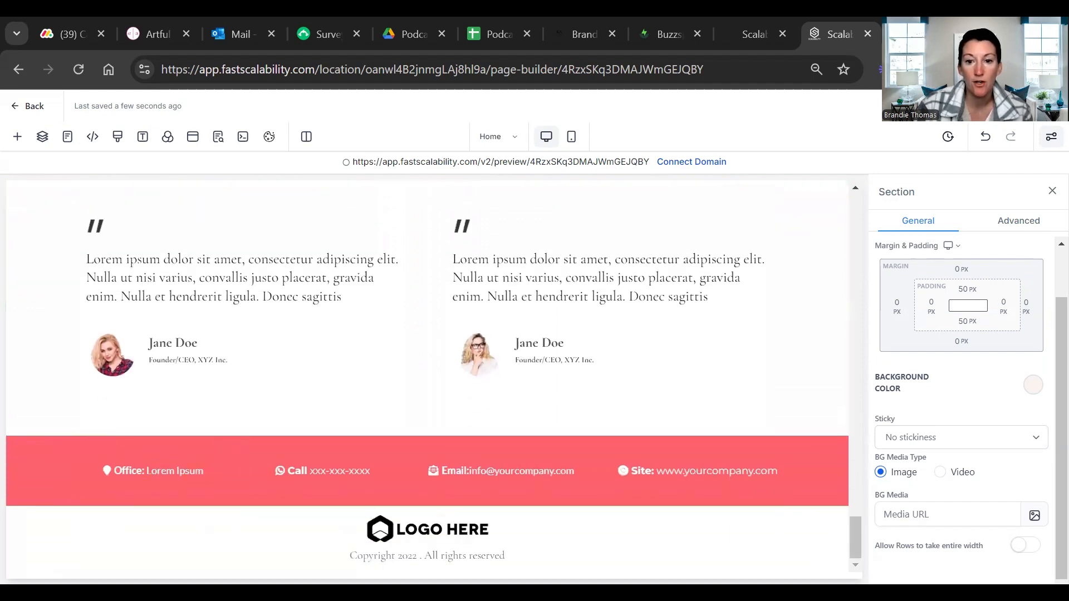
pyautogui.moveTo(856, 545); pyautogui.dragTo(860, 197)
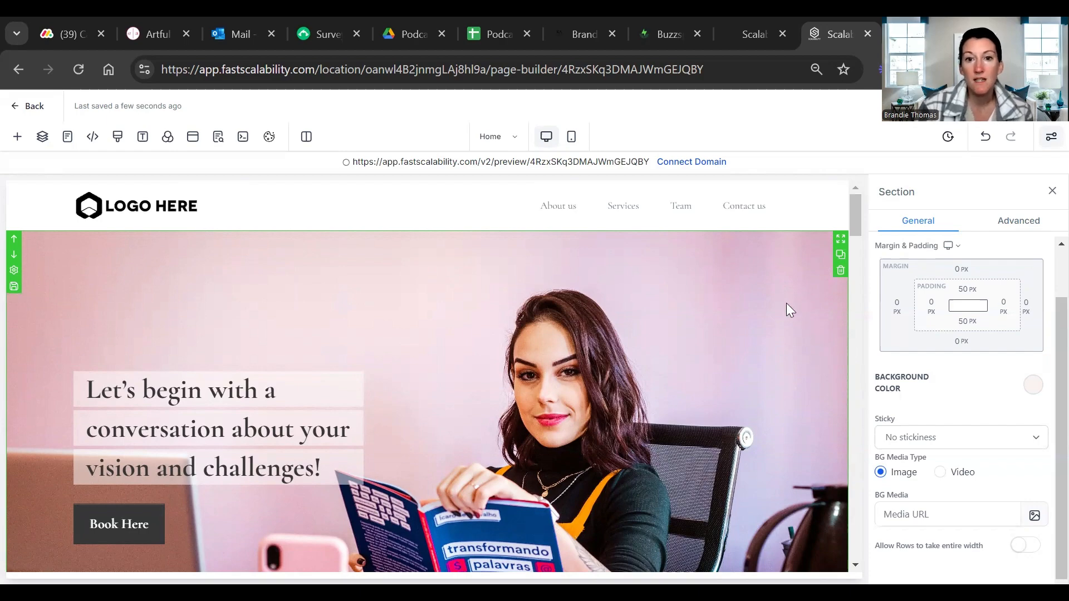
pyautogui.scroll(-6, 857, 223)
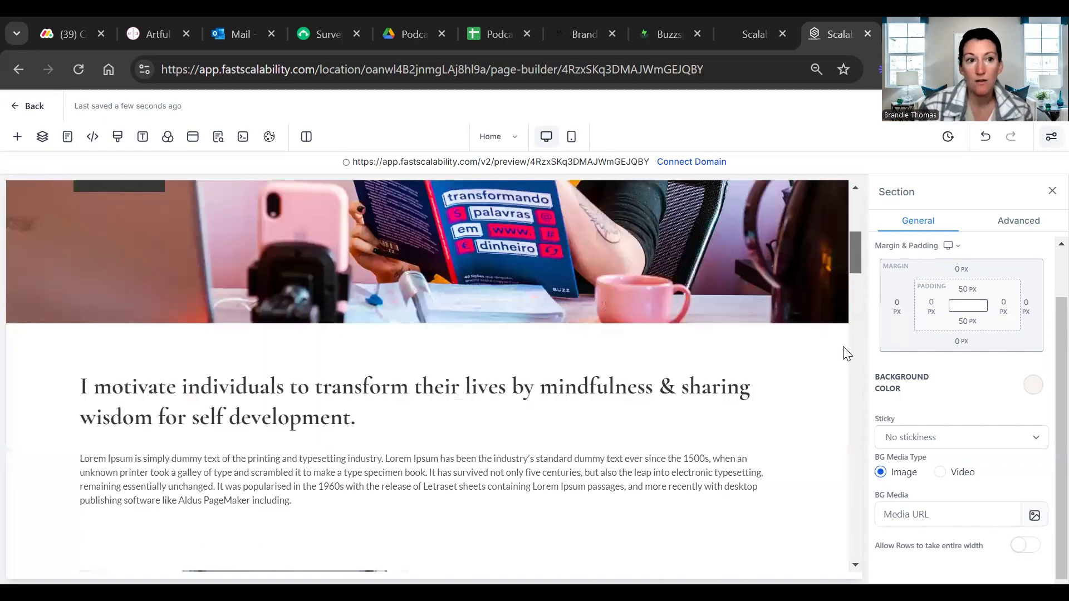
pyautogui.scroll(-15, 838, 412)
pyautogui.scroll(5, 831, 446)
pyautogui.scroll(15, 830, 334)
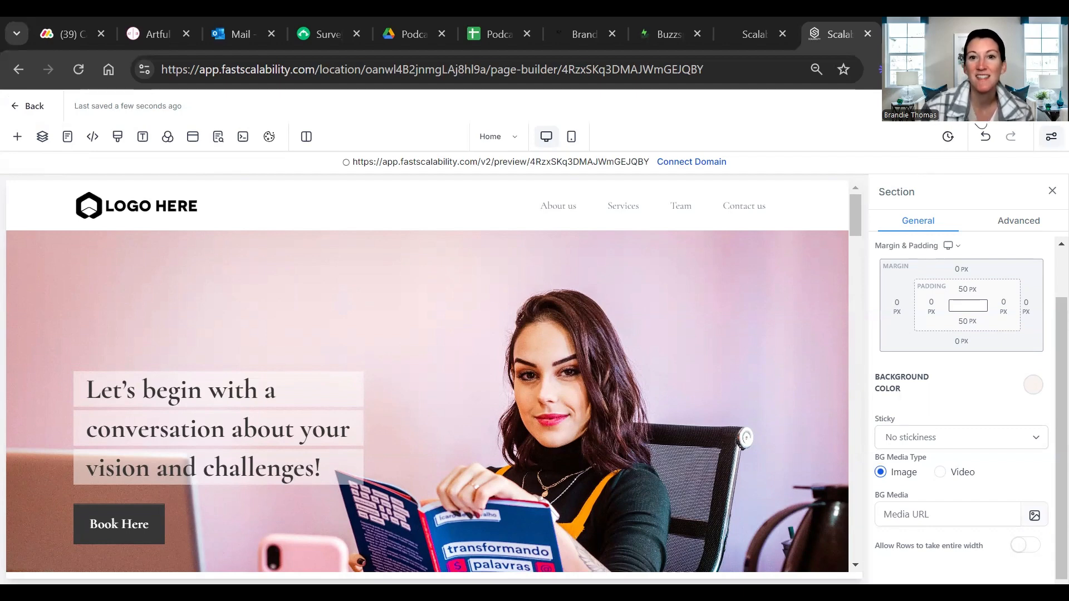
# Browse the prebuilt testimonial sections, row layouts and elements that can be added to the page
pyautogui.click(19, 138)
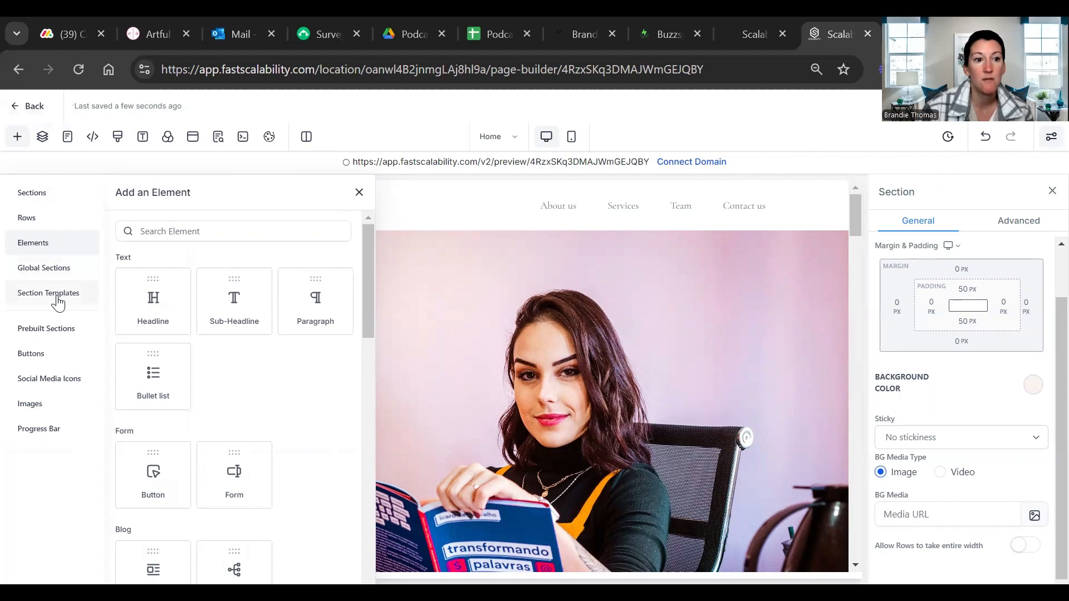
pyautogui.click(59, 333)
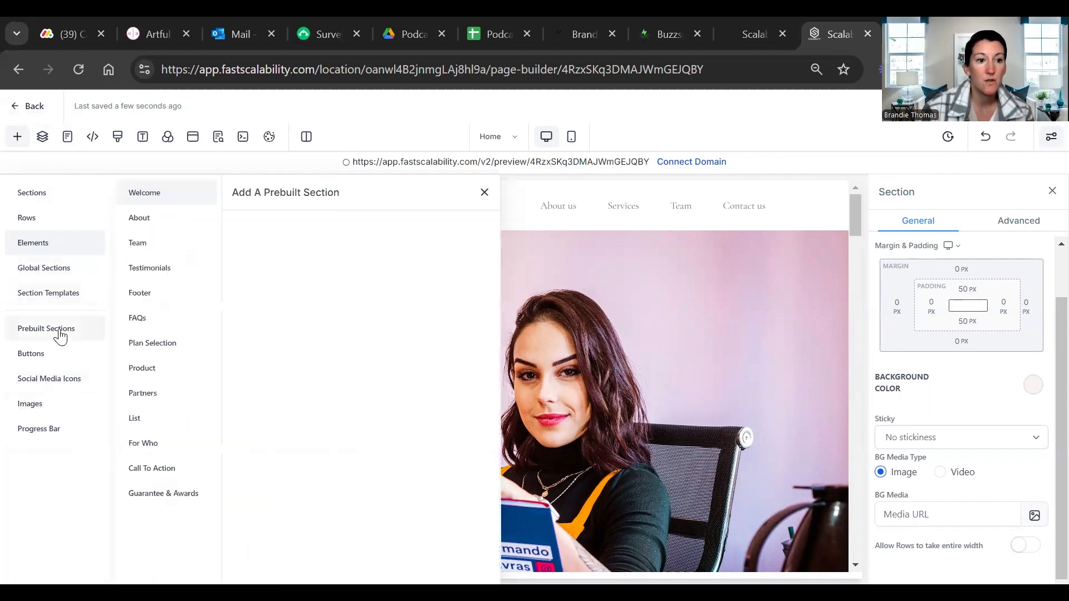
pyautogui.click(143, 269)
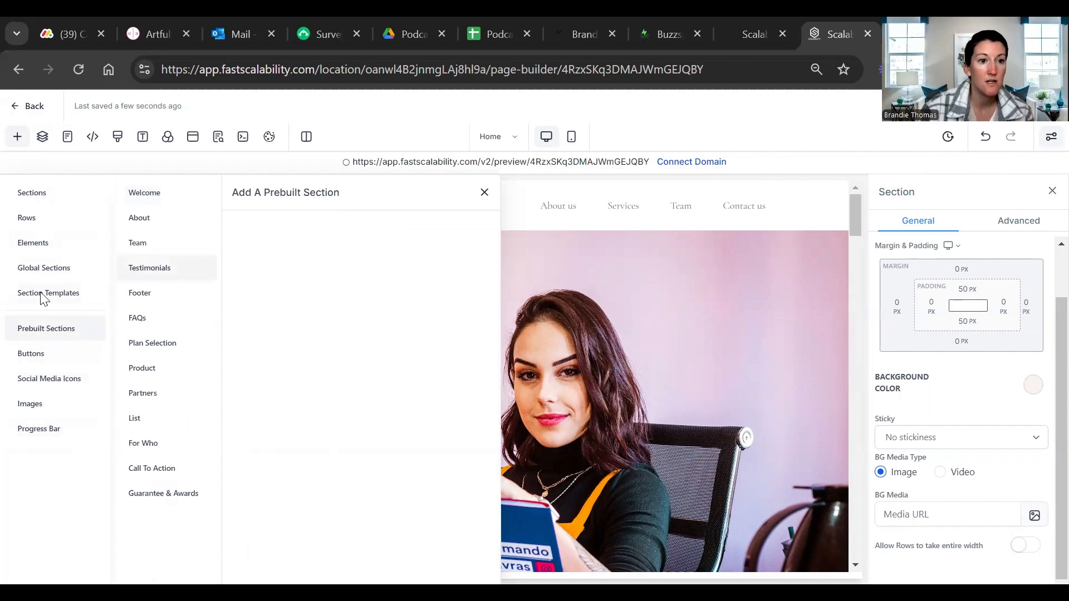
pyautogui.click(25, 220)
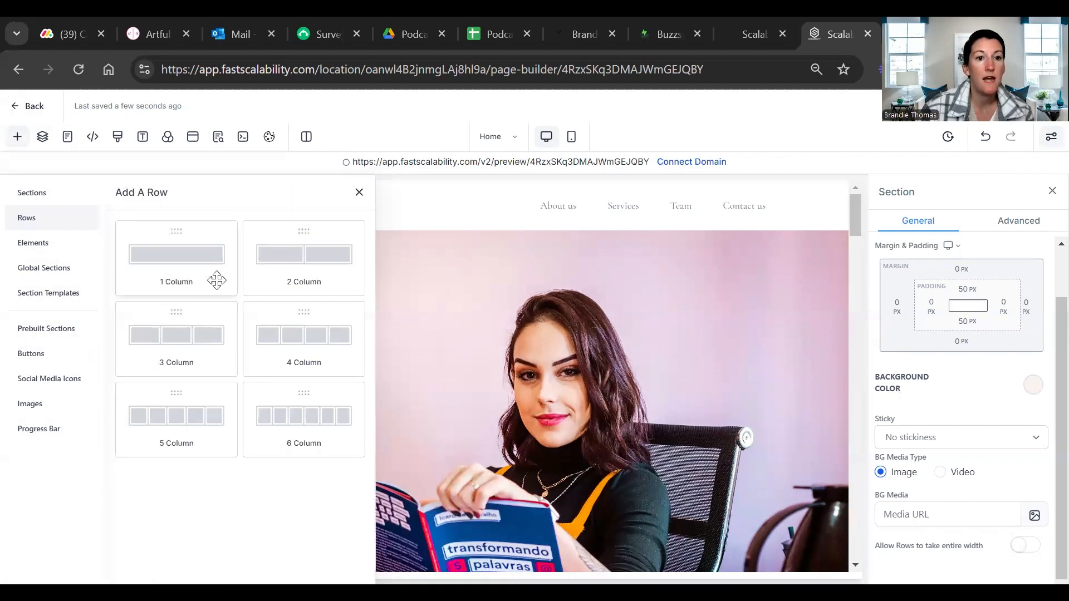
pyautogui.click(33, 249)
pyautogui.scroll(-5, 195, 457)
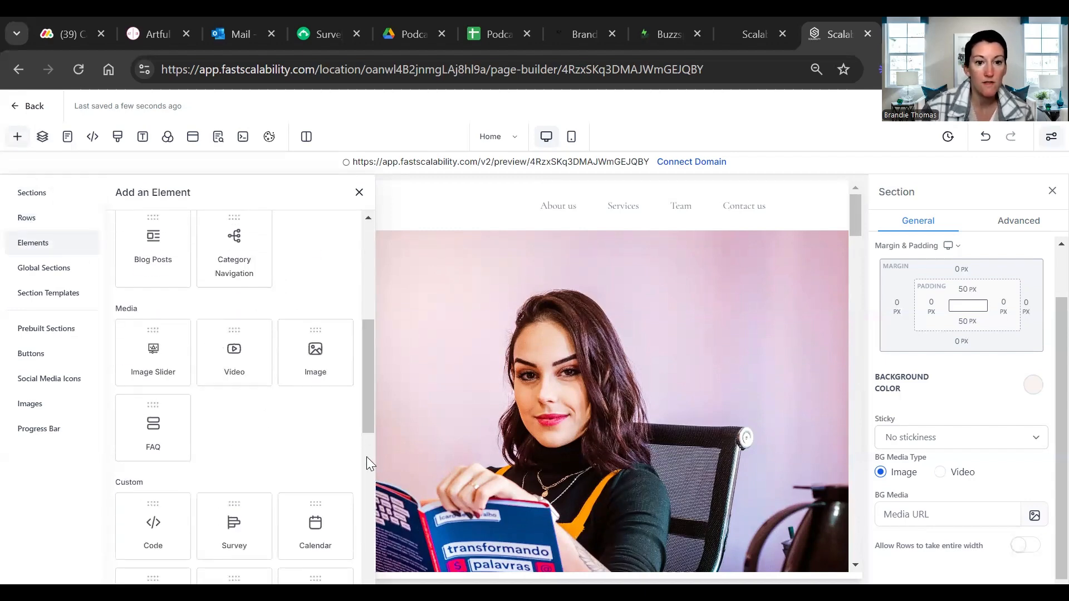
# Look through the Page layers, the funnel's main pages and the Tracking Code dialog, closing the dialog without adding code
pyautogui.click(43, 139)
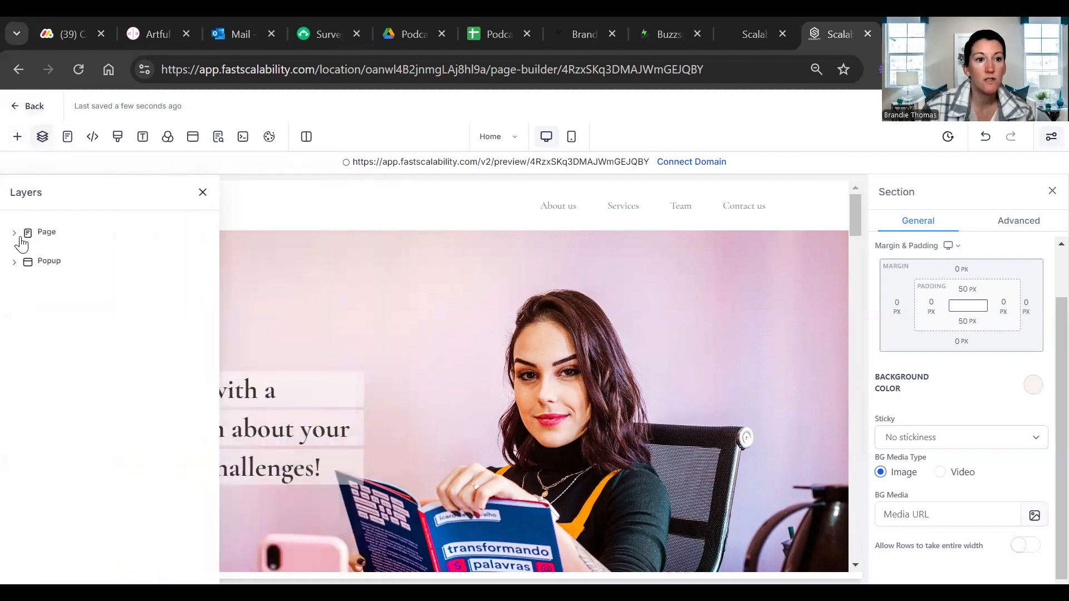
pyautogui.click(16, 234)
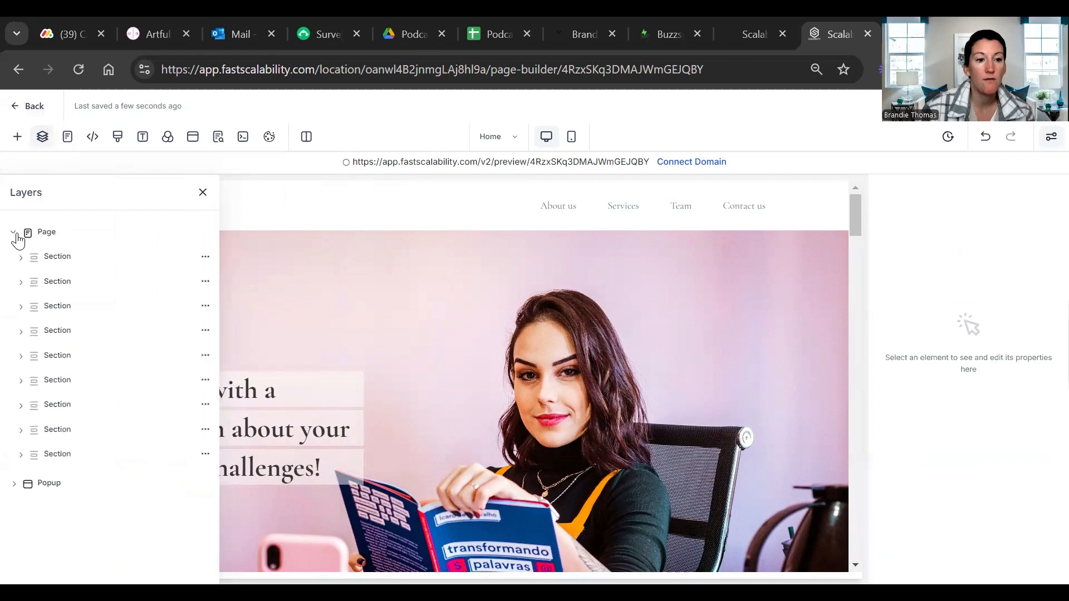
pyautogui.click(68, 139)
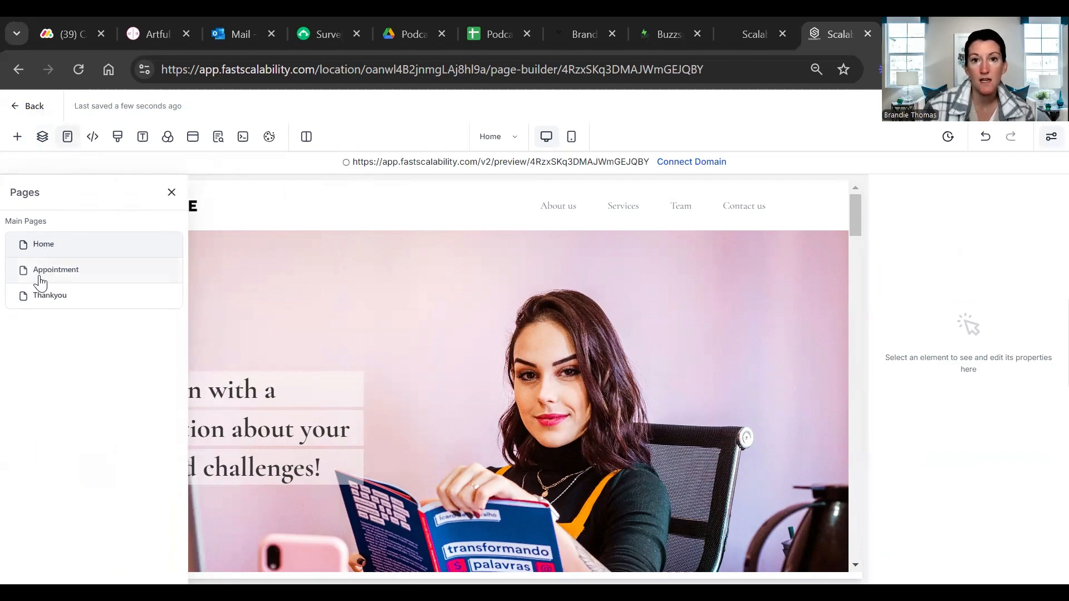
pyautogui.click(91, 138)
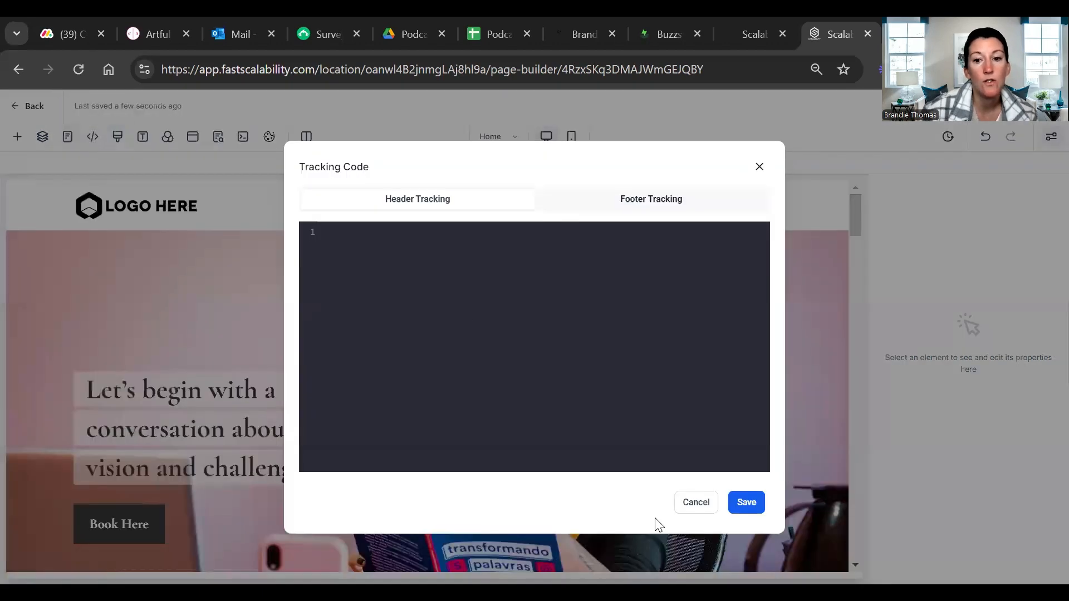
pyautogui.press('Escape')
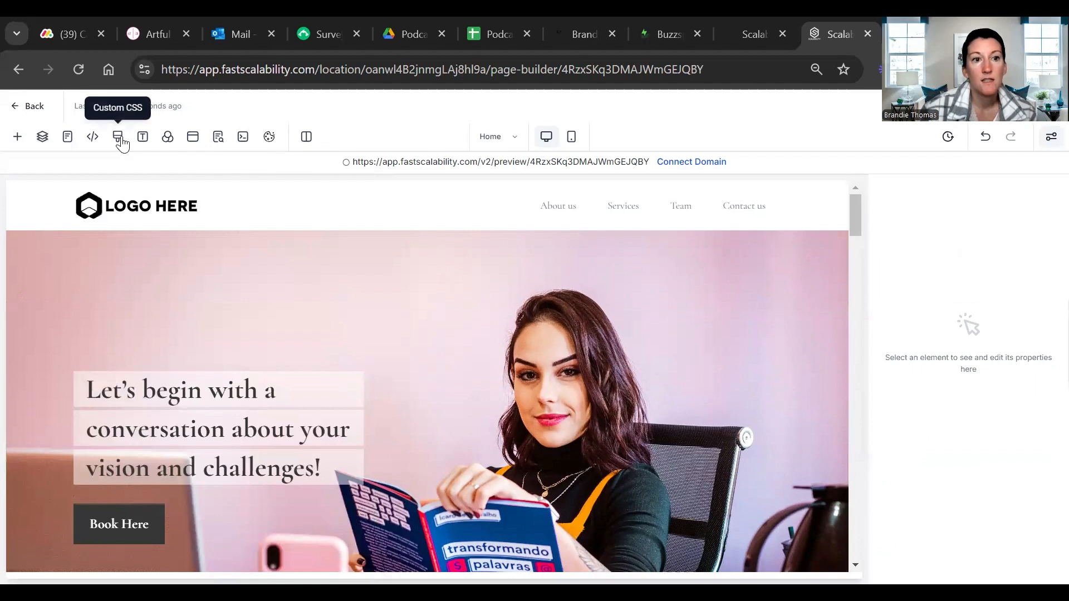
# View the page's Typography, Background and SEO Meta Data settings
pyautogui.click(145, 139)
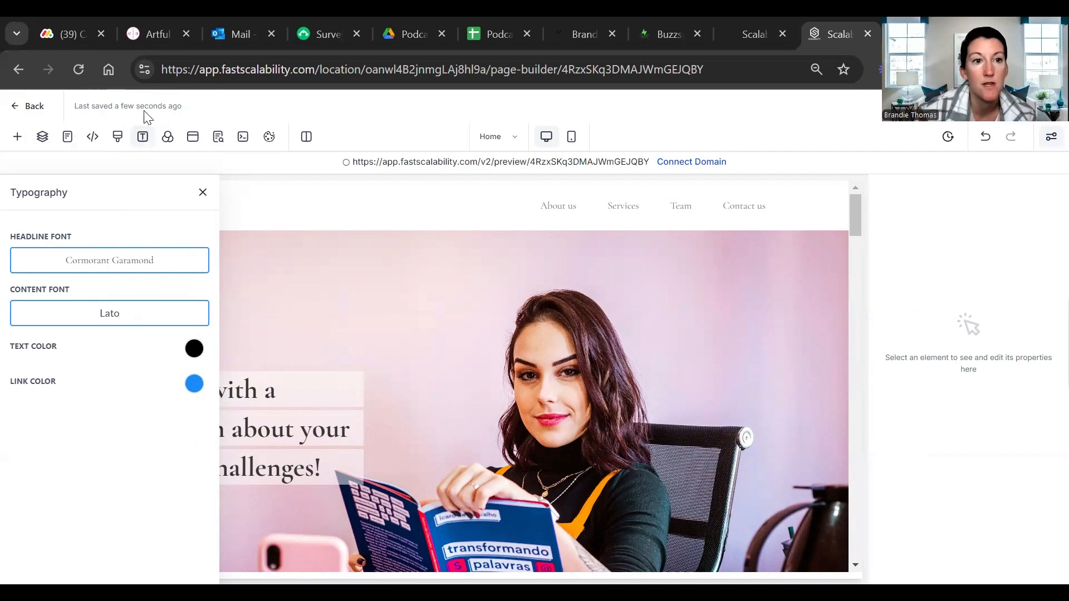
pyautogui.click(168, 141)
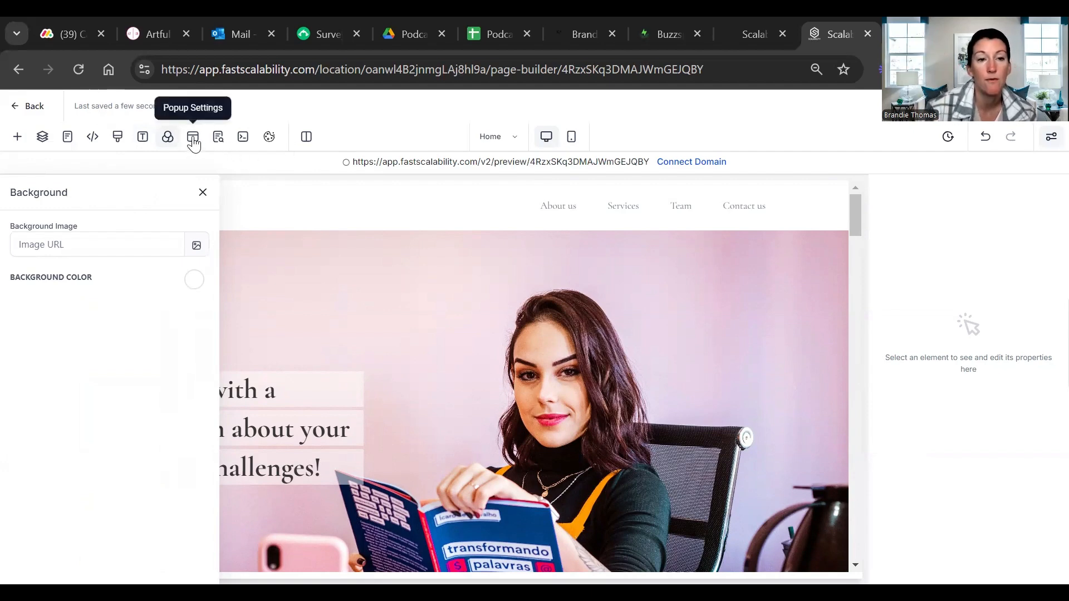
pyautogui.click(215, 139)
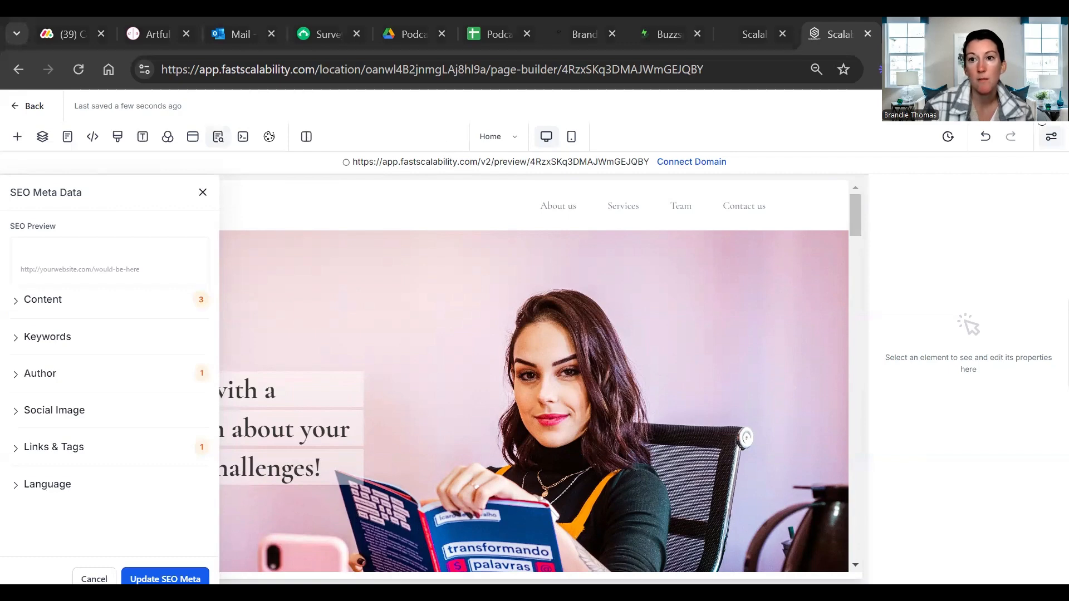
# Start publishing the funnel to view the domains available for it, and cancel without selecting one
pyautogui.click(1039, 111)
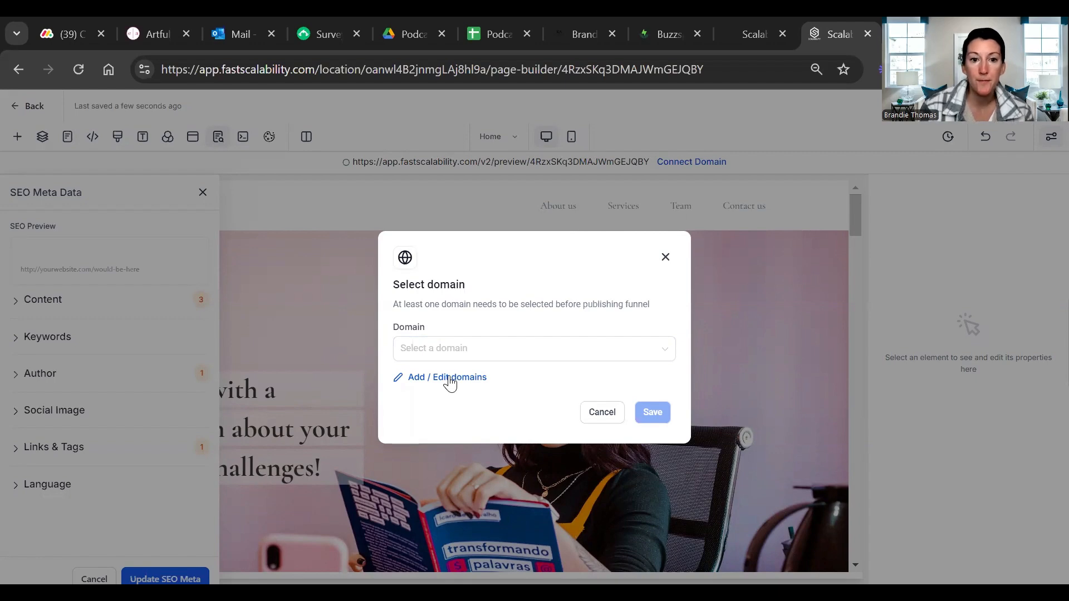
pyautogui.click(568, 346)
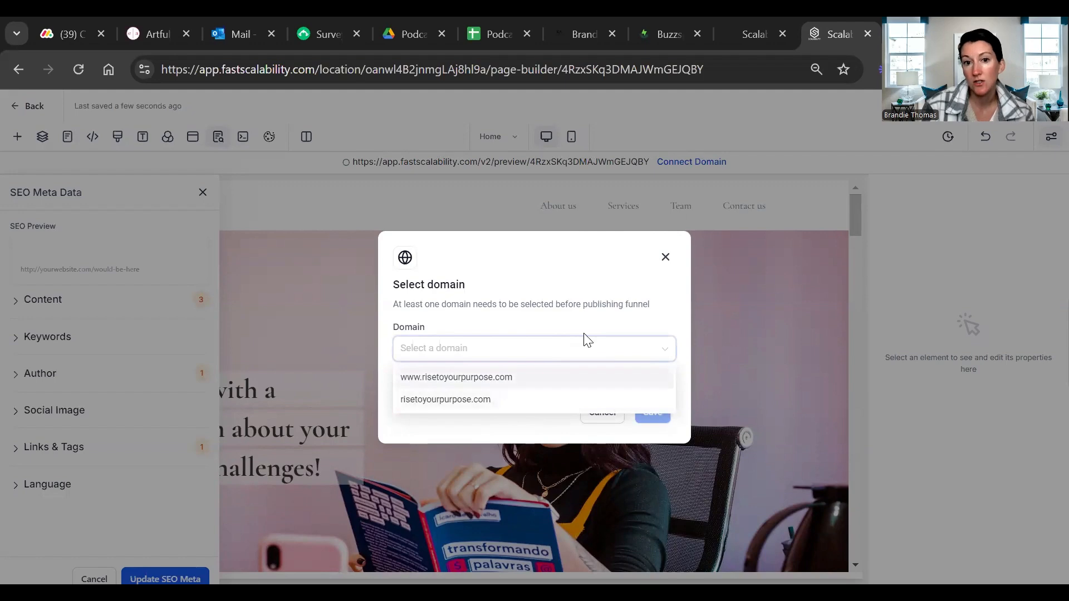
pyautogui.click(601, 348)
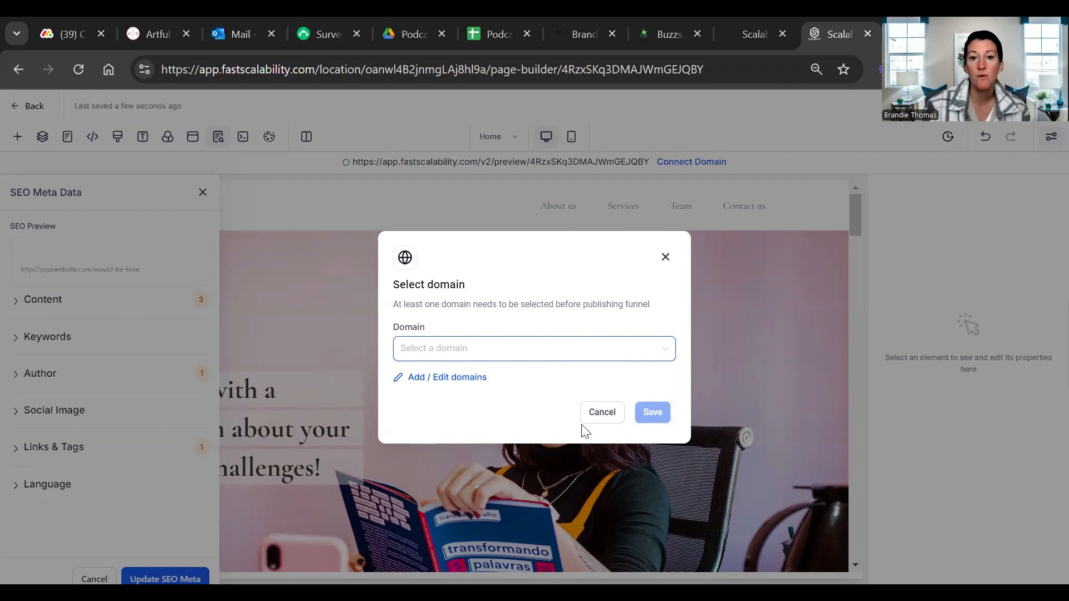
pyautogui.click(601, 414)
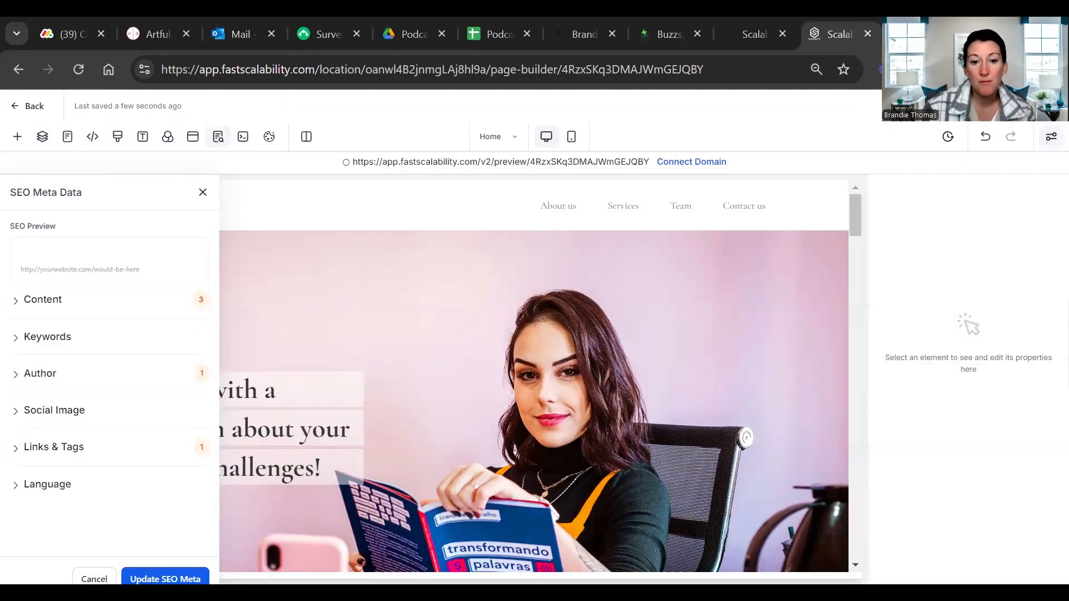